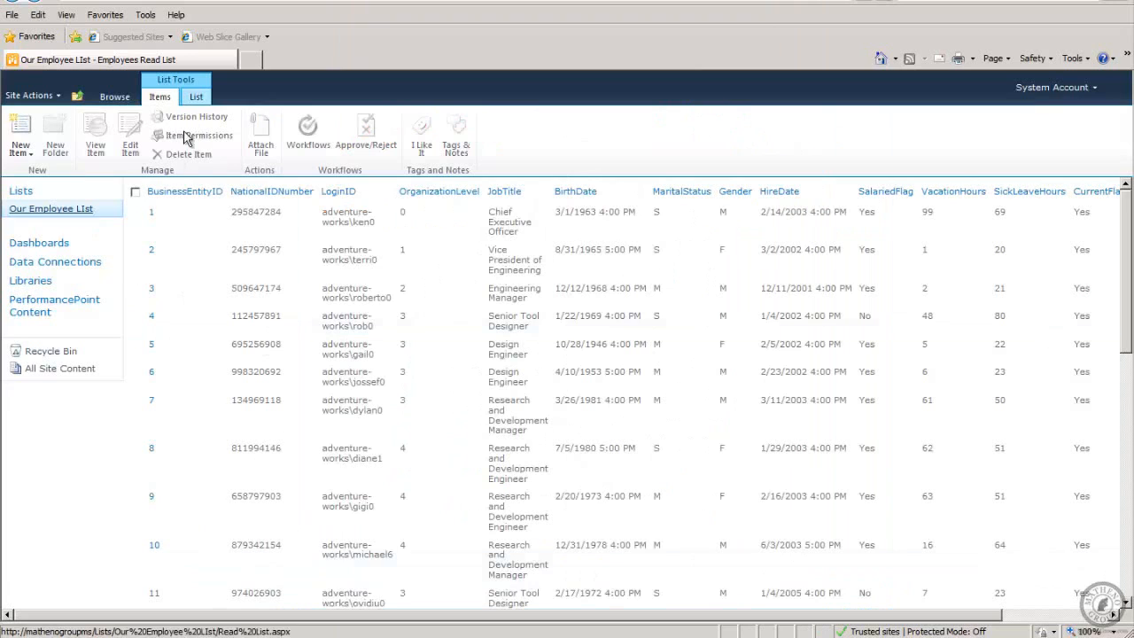
Step: Go up from the employee list to the MathenoGroup BI site's home page
{"action": "left_click", "coordinate": [26, 99]}
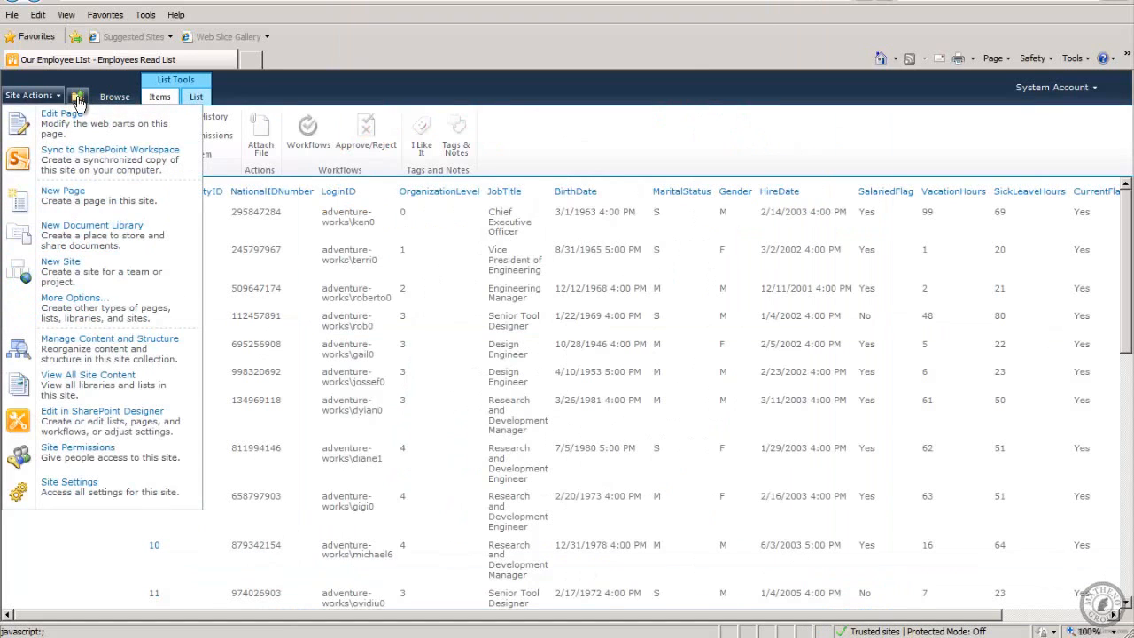
{"action": "left_click", "coordinate": [78, 100]}
{"action": "left_click", "coordinate": [97, 138]}
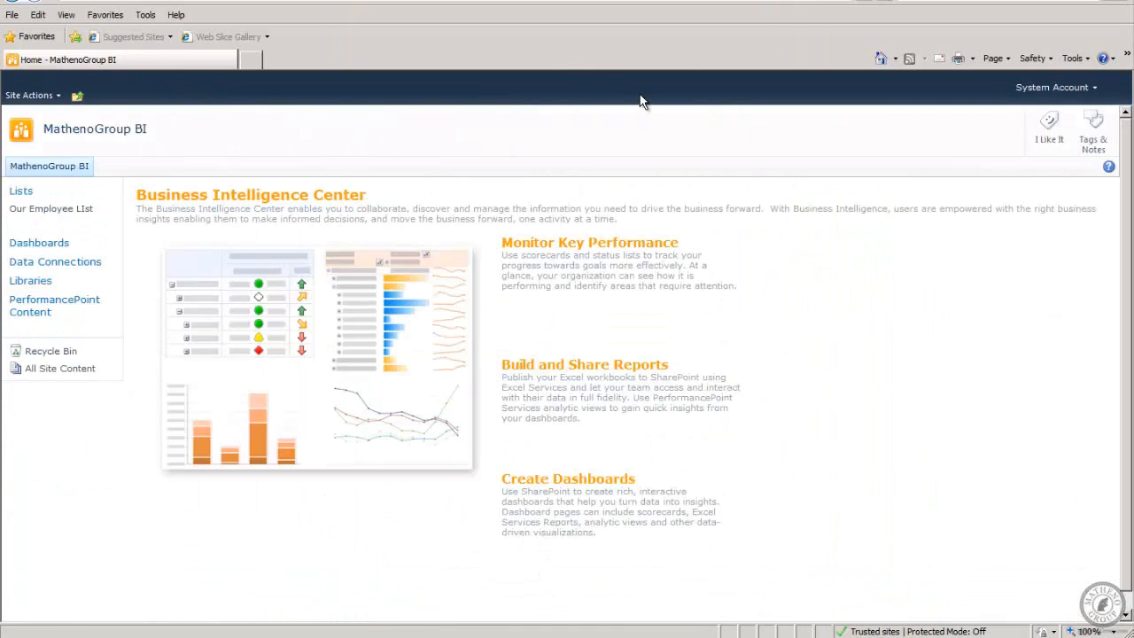
Step: Switch to SharePoint Designer for the MathenoGroup BI site and create a new external content type
{"action": "left_click", "coordinate": [30, 97]}
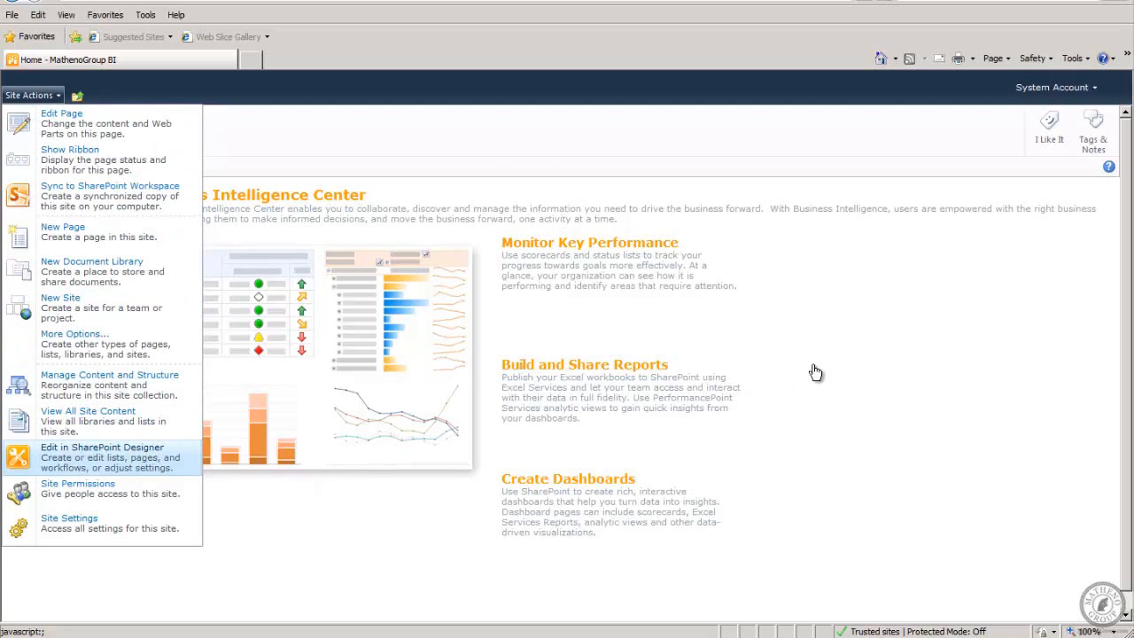
{"action": "left_click", "coordinate": [856, 280]}
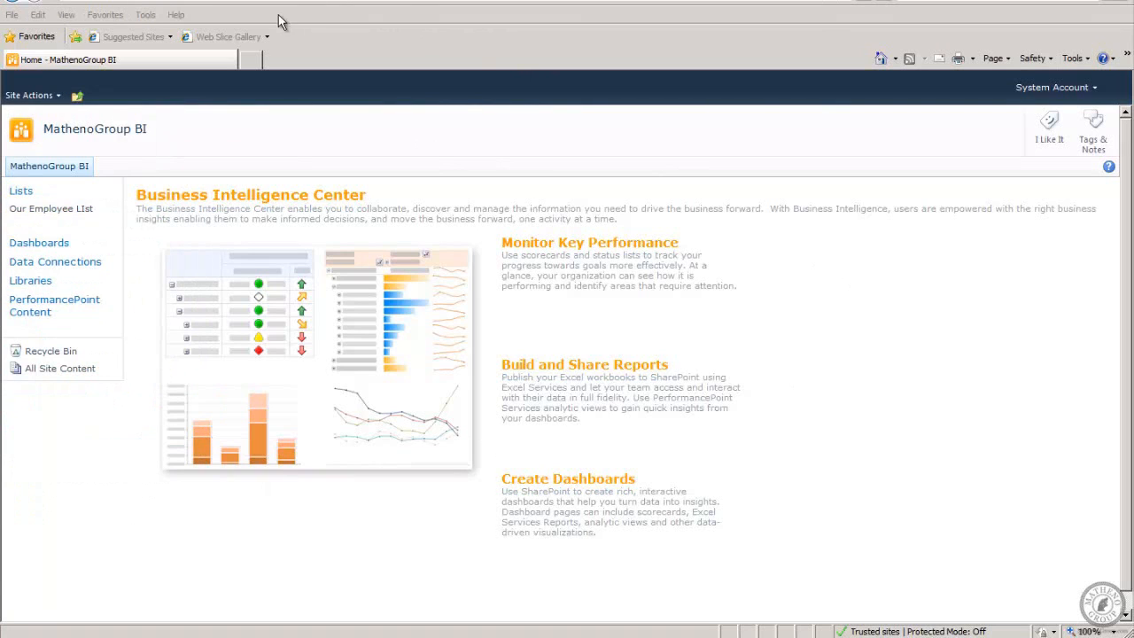
{"action": "mouse_move", "coordinate": [770, 312]}
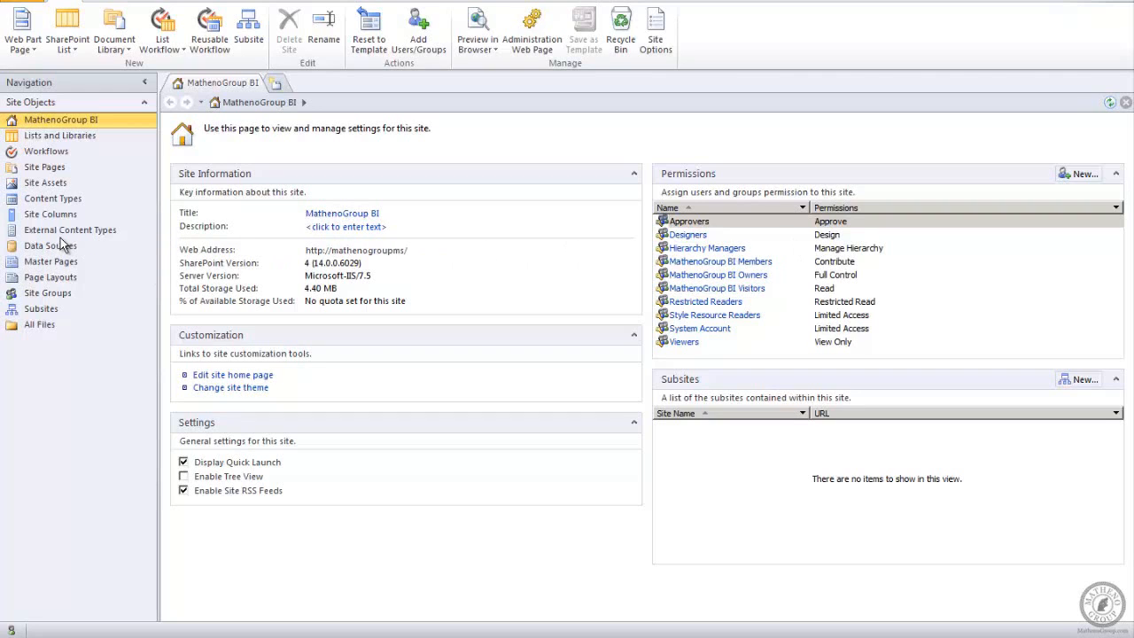
{"action": "left_click", "coordinate": [59, 232]}
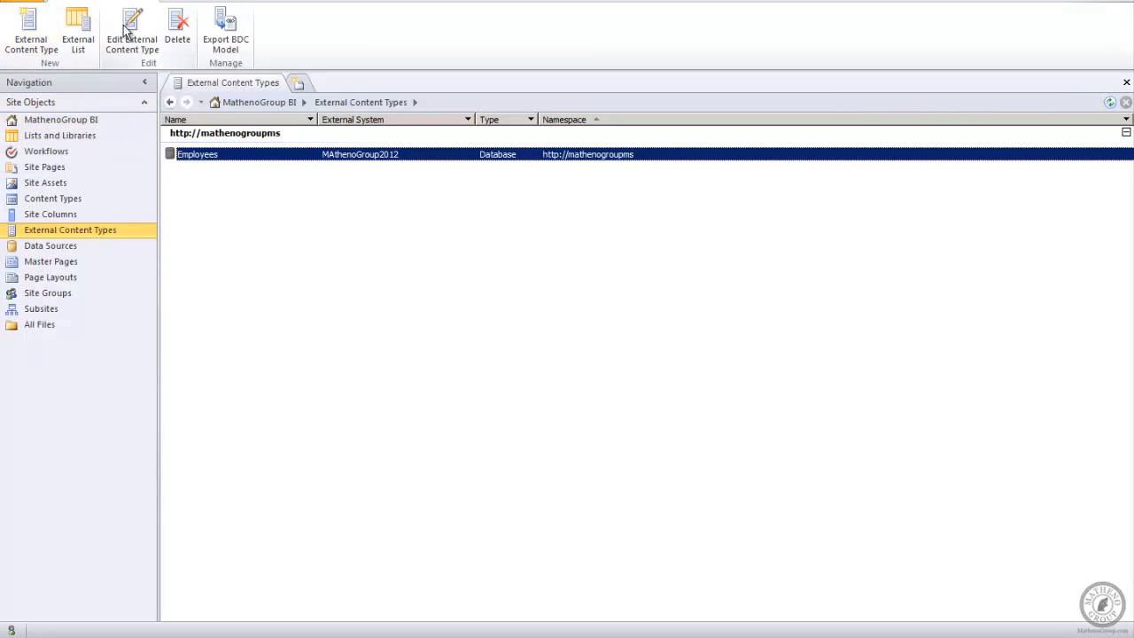
{"action": "left_click", "coordinate": [28, 26]}
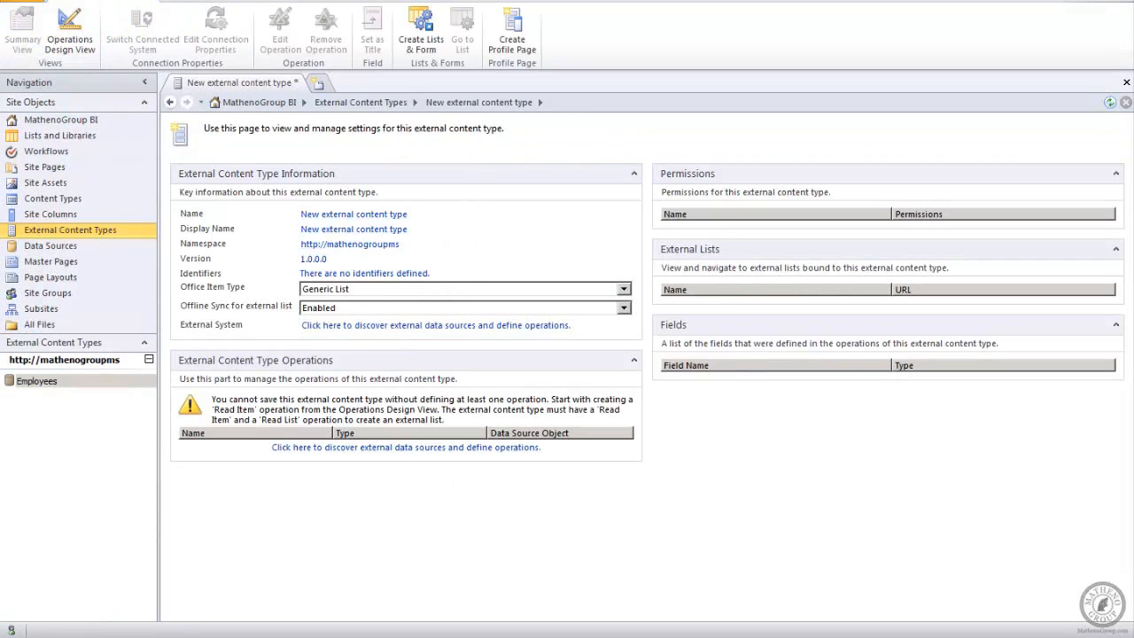
Step: Switch to SQL Server Management Studio and examine the MathenoGroupStudent tables, including the postalcode columns of Customers and Employees in the diagram
{"action": "left_click", "coordinate": [267, 629]}
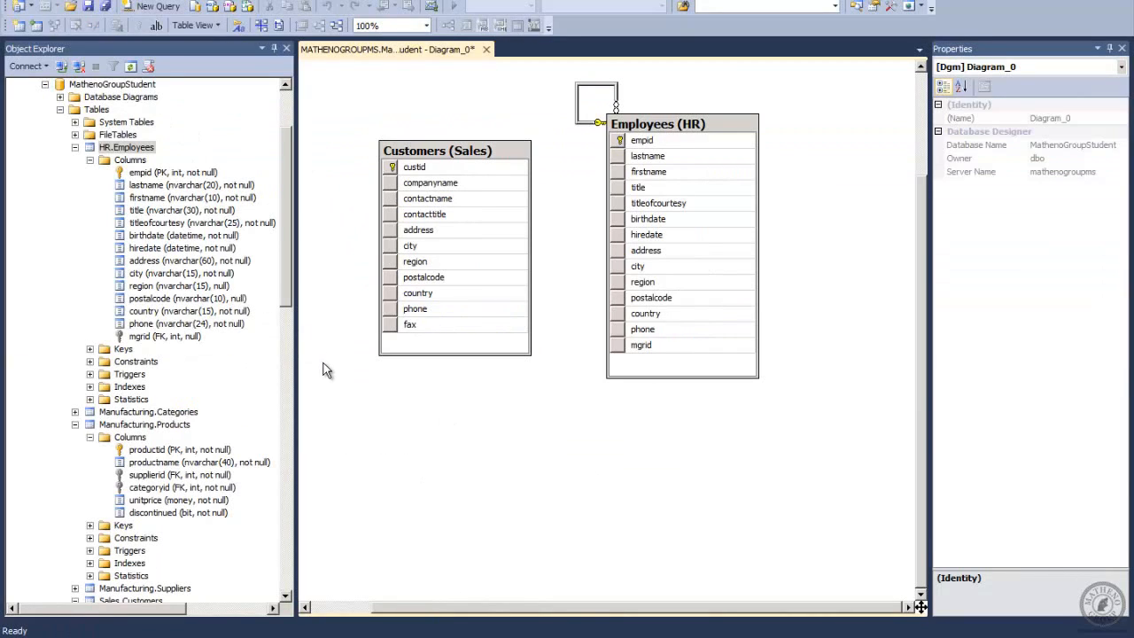
{"action": "left_click", "coordinate": [74, 425]}
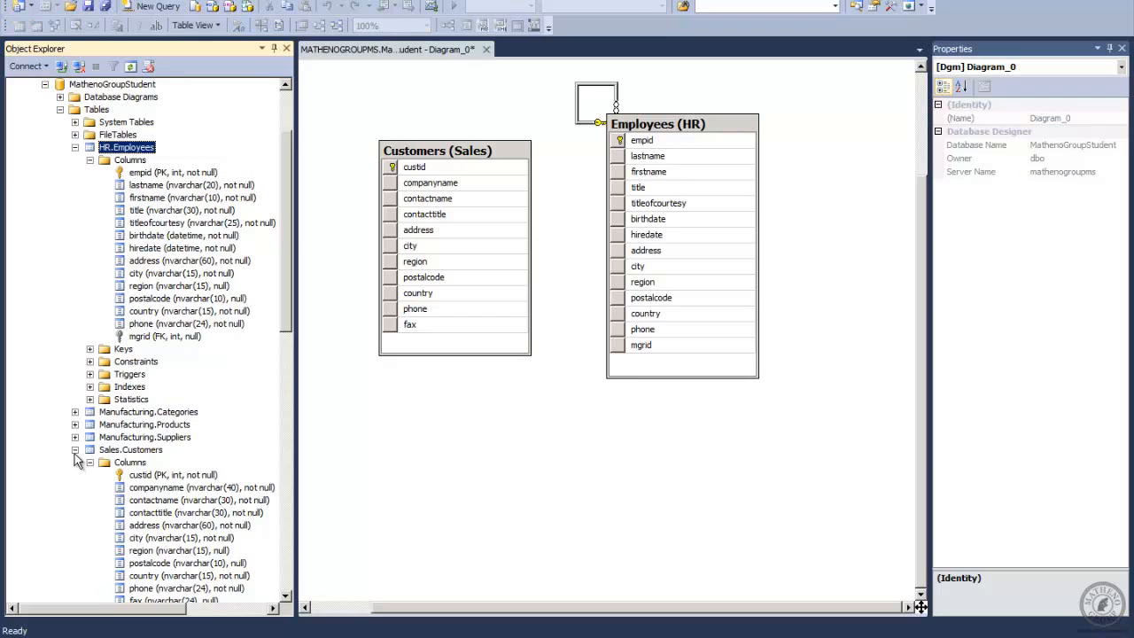
{"action": "left_click", "coordinate": [74, 450]}
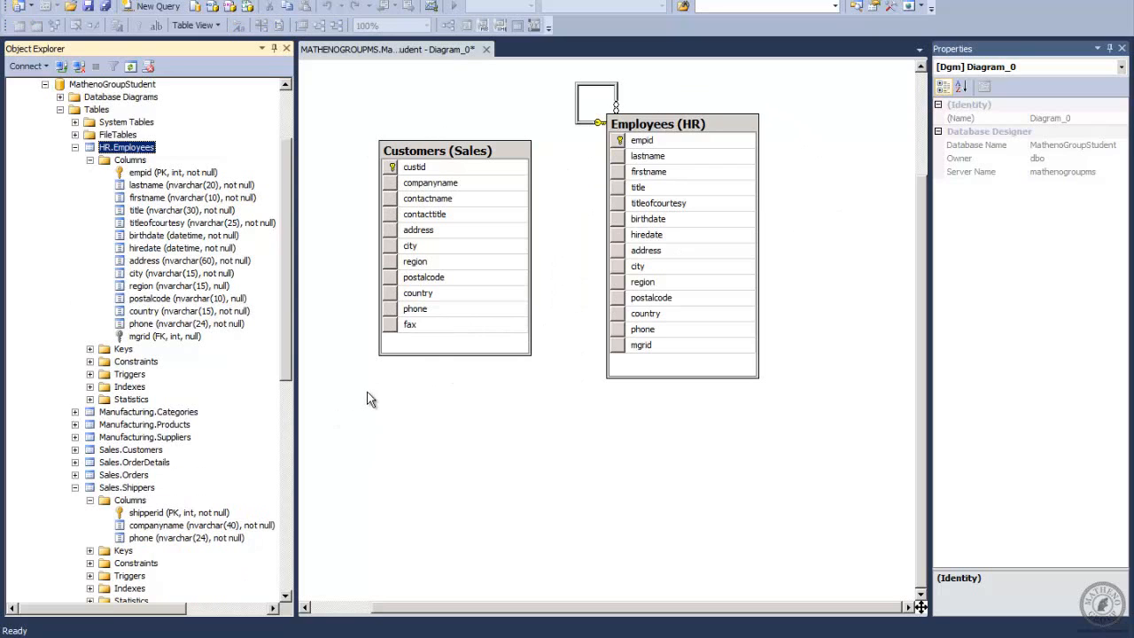
{"action": "left_click", "coordinate": [423, 277]}
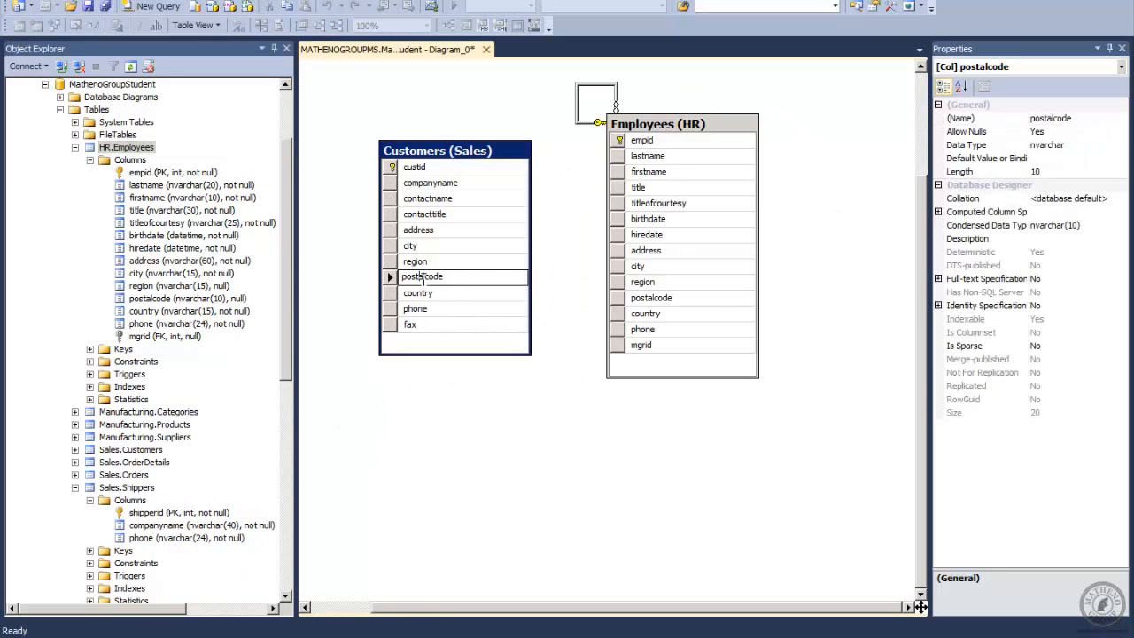
{"action": "left_click", "coordinate": [691, 297]}
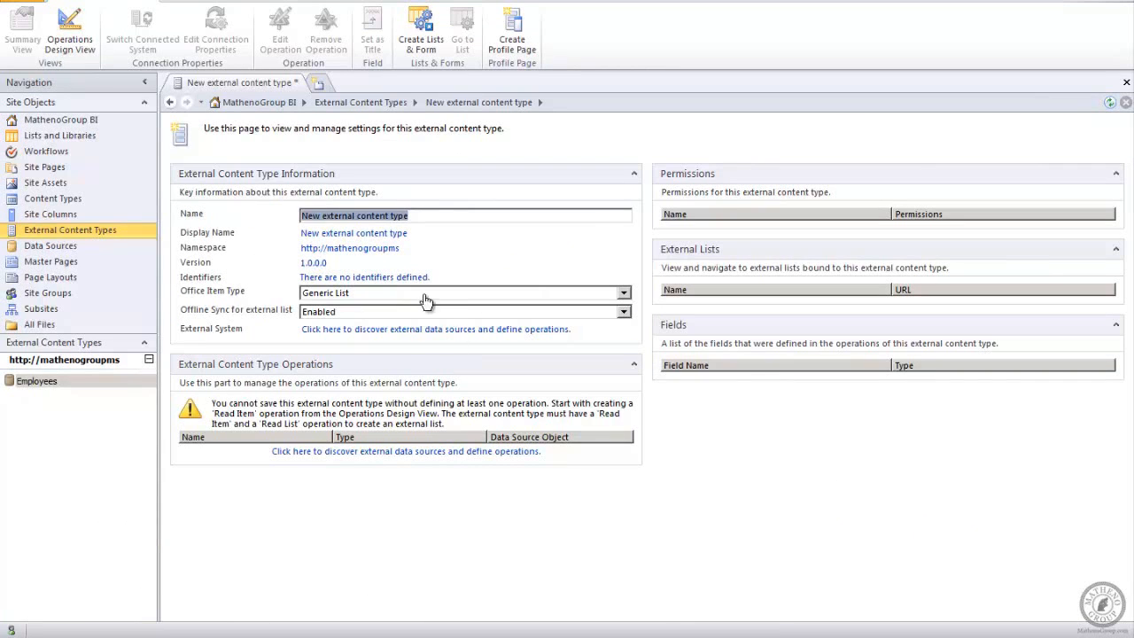
Step: In SharePoint Designer, name the new external content type EmployeesStudent and apply the same display name
{"action": "double_click", "coordinate": [374, 216]}
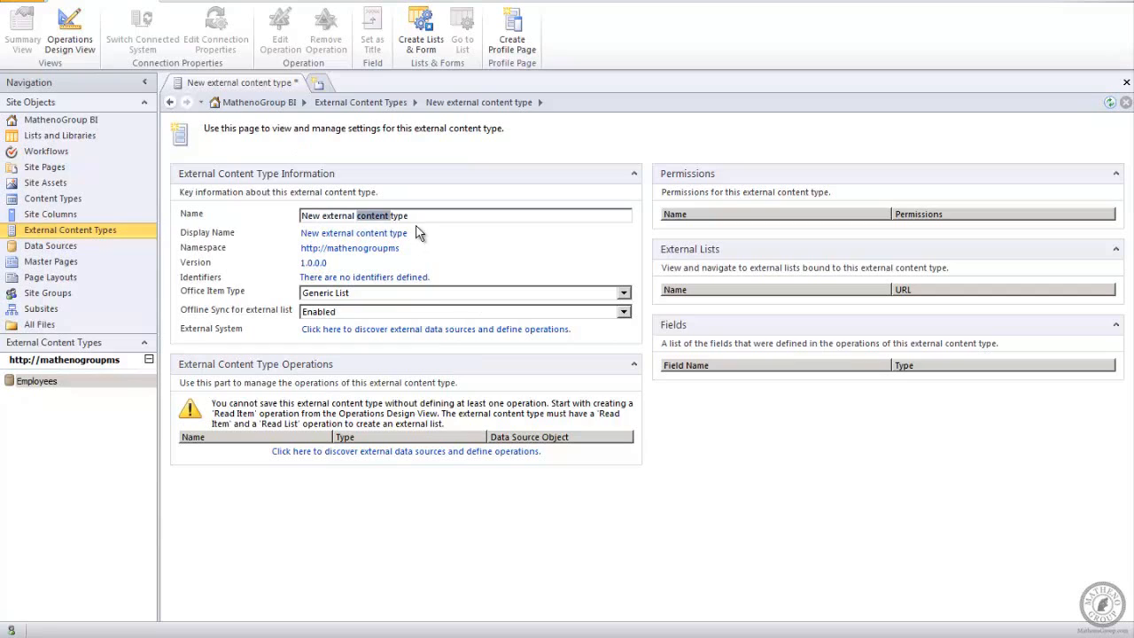
{"action": "left_click_drag", "start_coordinate": [414, 219], "coordinate": [246, 215]}
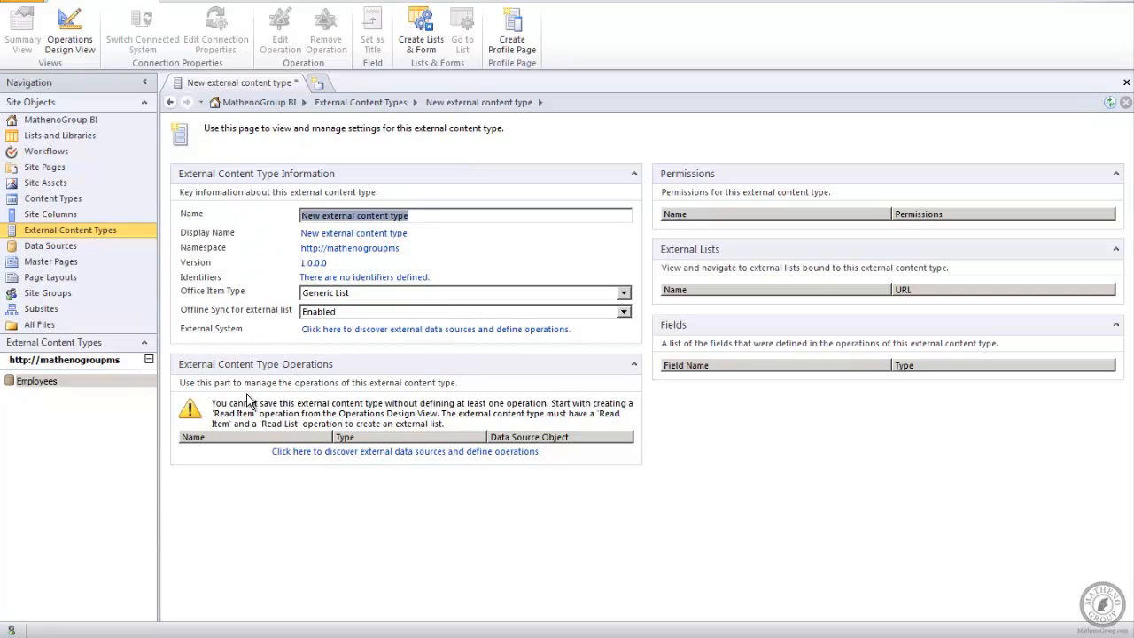
{"action": "type", "text": "Empl"}
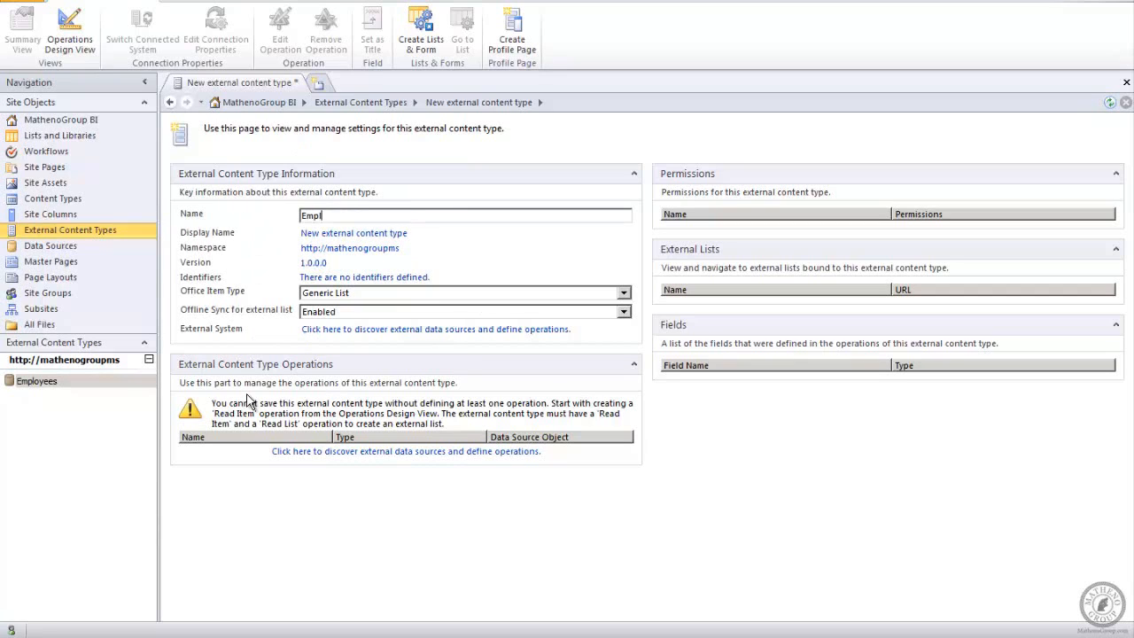
{"action": "type", "text": "oyeesStudent"}
{"action": "left_click", "coordinate": [392, 233]}
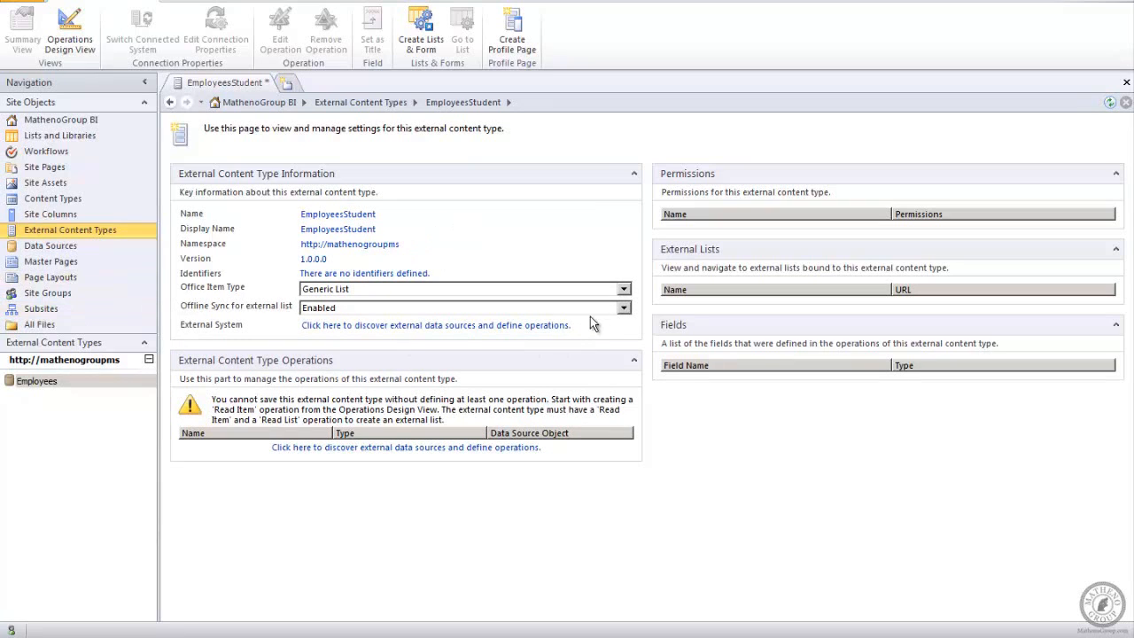
Step: Try Contact as the Office item type, and set it back to Generic List
{"action": "left_click", "coordinate": [625, 291]}
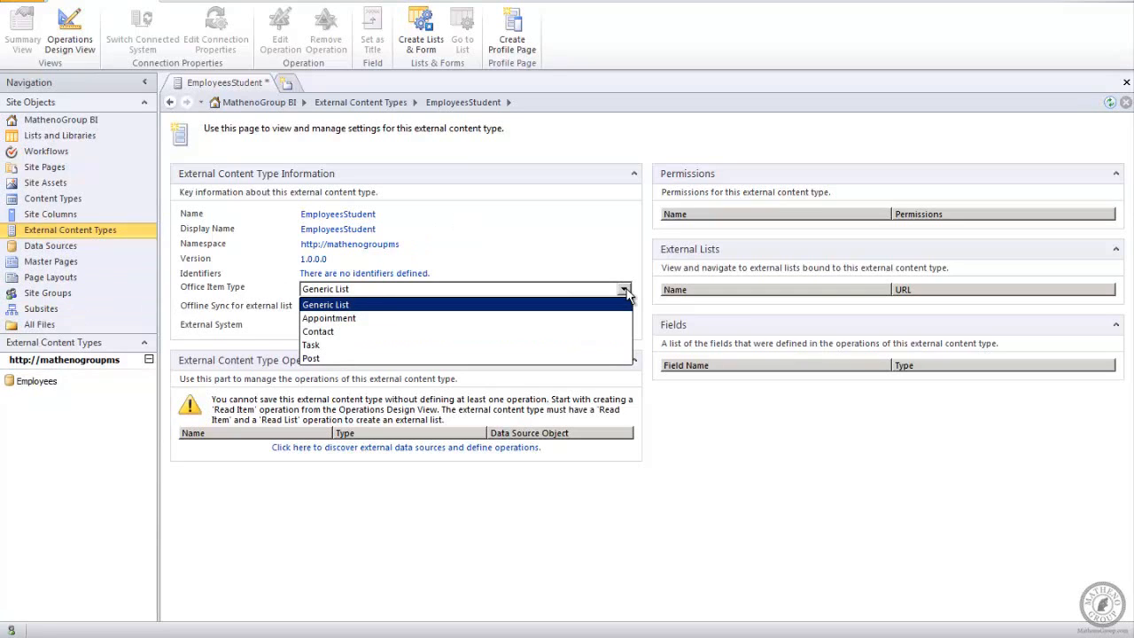
{"action": "left_click", "coordinate": [570, 333]}
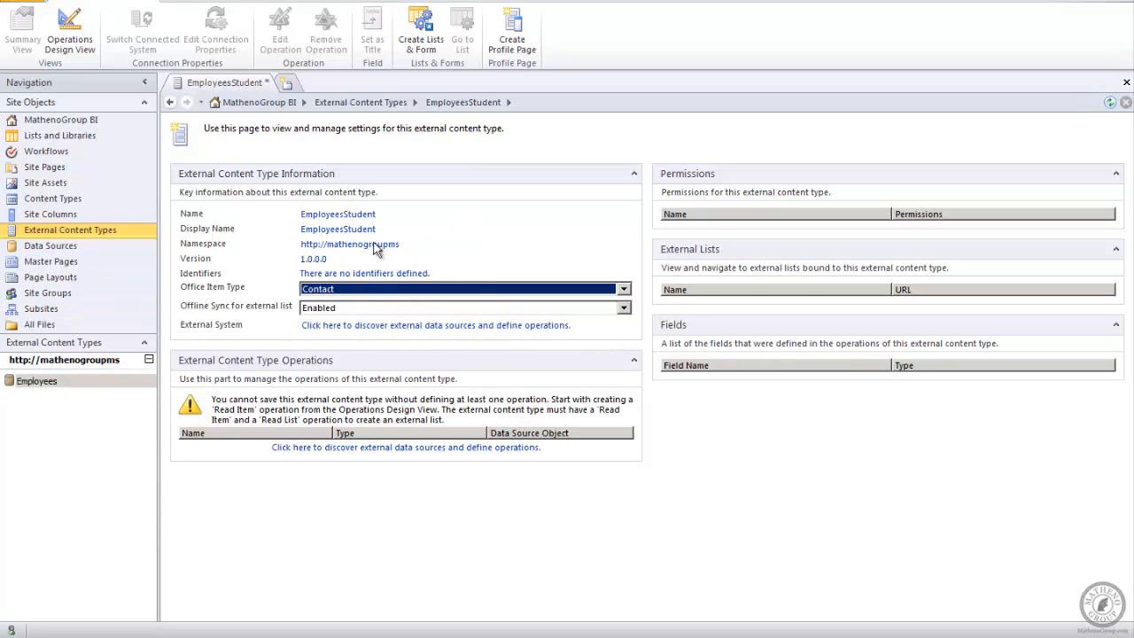
{"action": "left_click", "coordinate": [625, 292]}
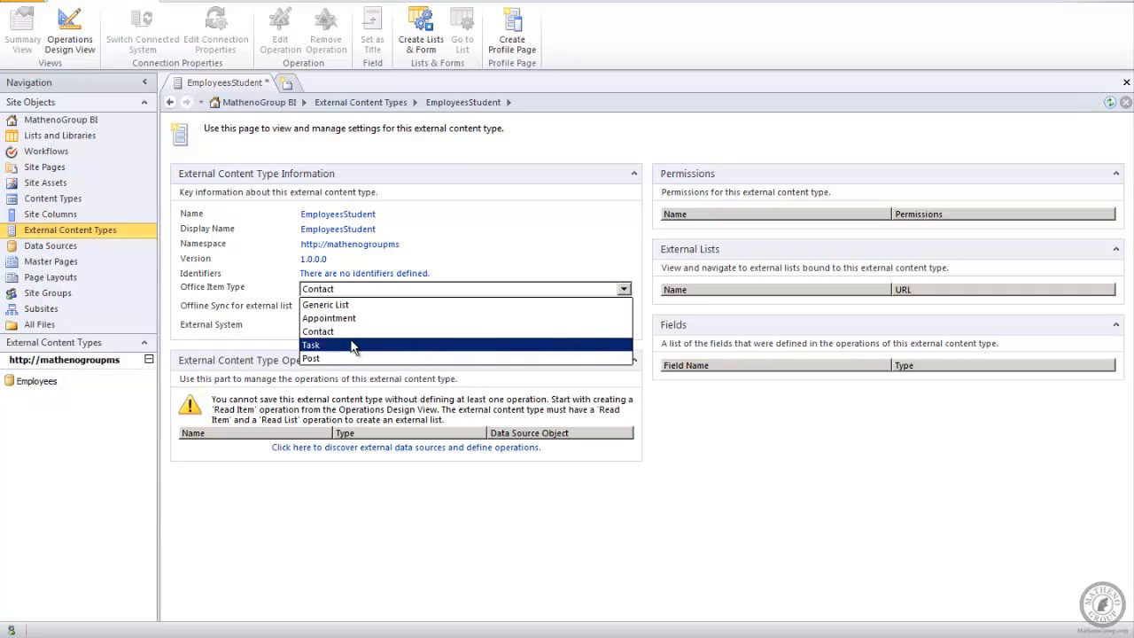
{"action": "left_click", "coordinate": [354, 305]}
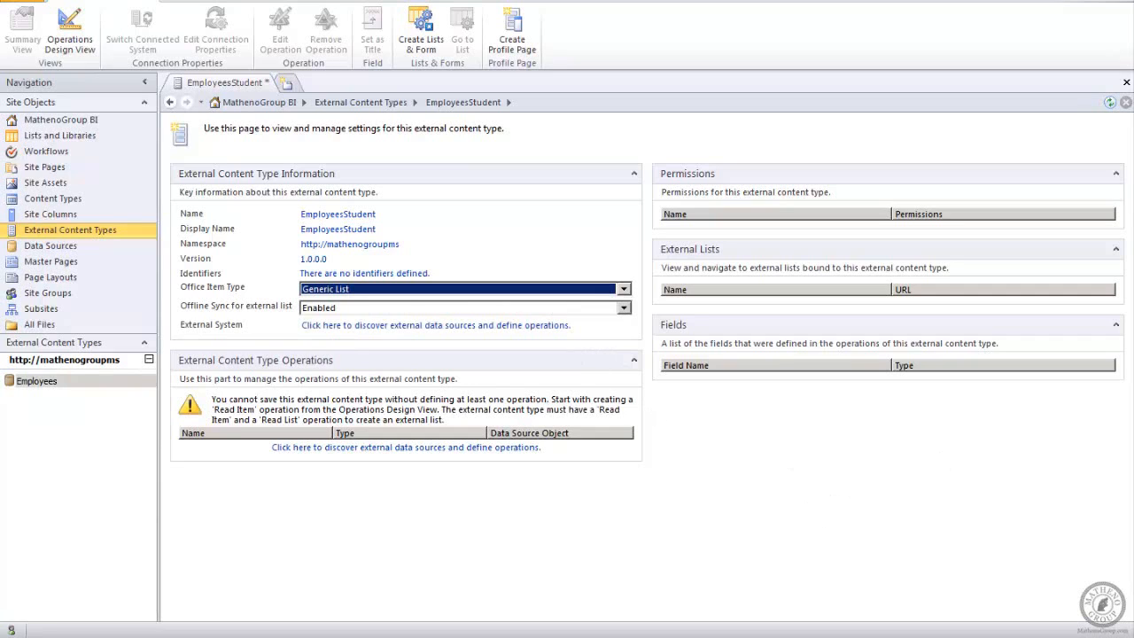
Step: Open the operation designer to discover external data sources and define operations for EmployeesStudent
{"action": "left_click", "coordinate": [393, 325]}
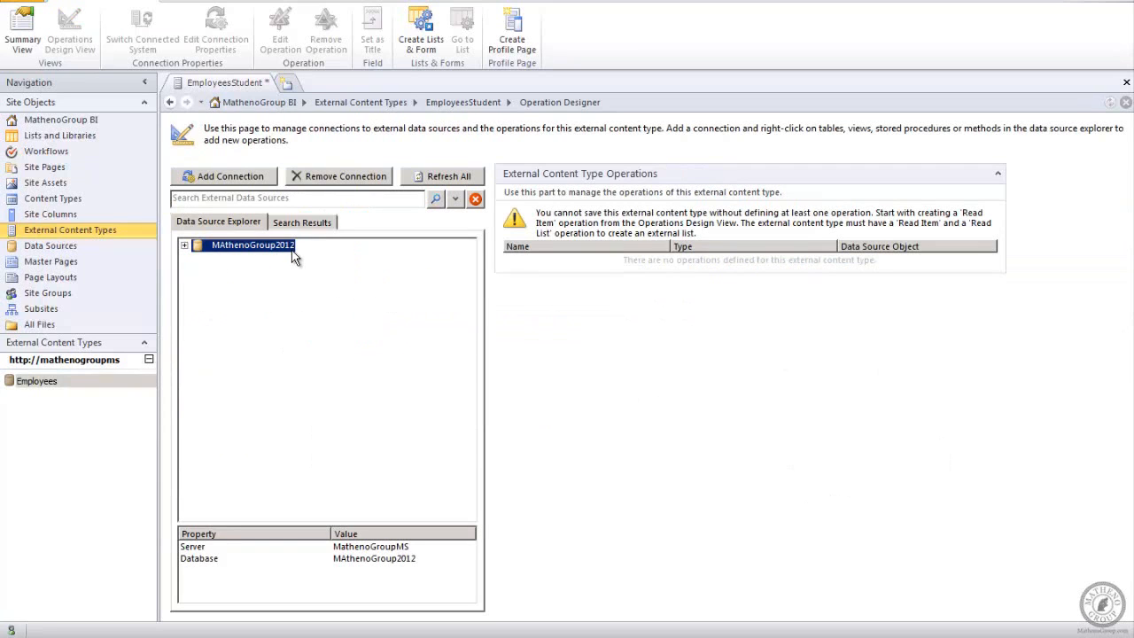
Step: View the settings for adding a .NET Type data source connection, and cancel without adding it
{"action": "left_click", "coordinate": [235, 181]}
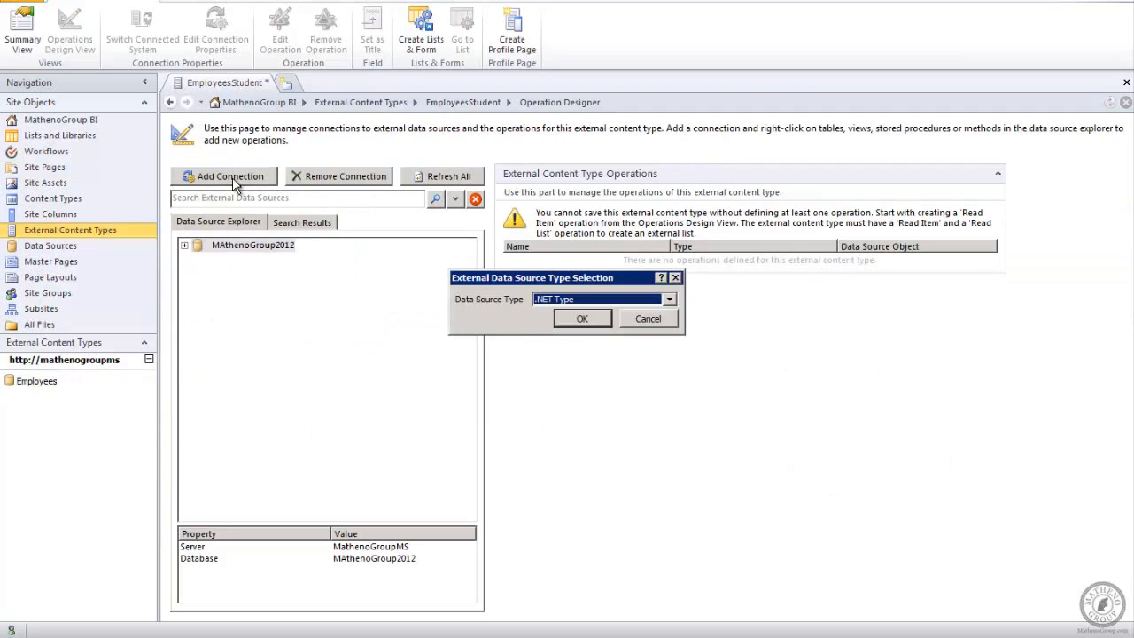
{"action": "left_click", "coordinate": [671, 301]}
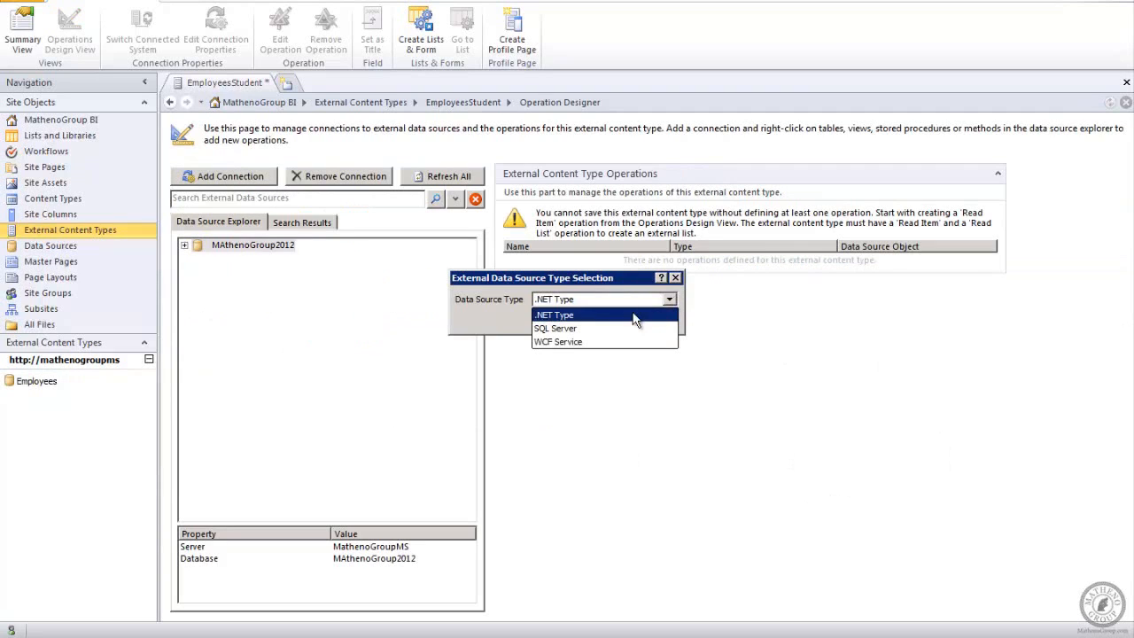
{"action": "left_click", "coordinate": [638, 316]}
{"action": "left_click", "coordinate": [590, 322]}
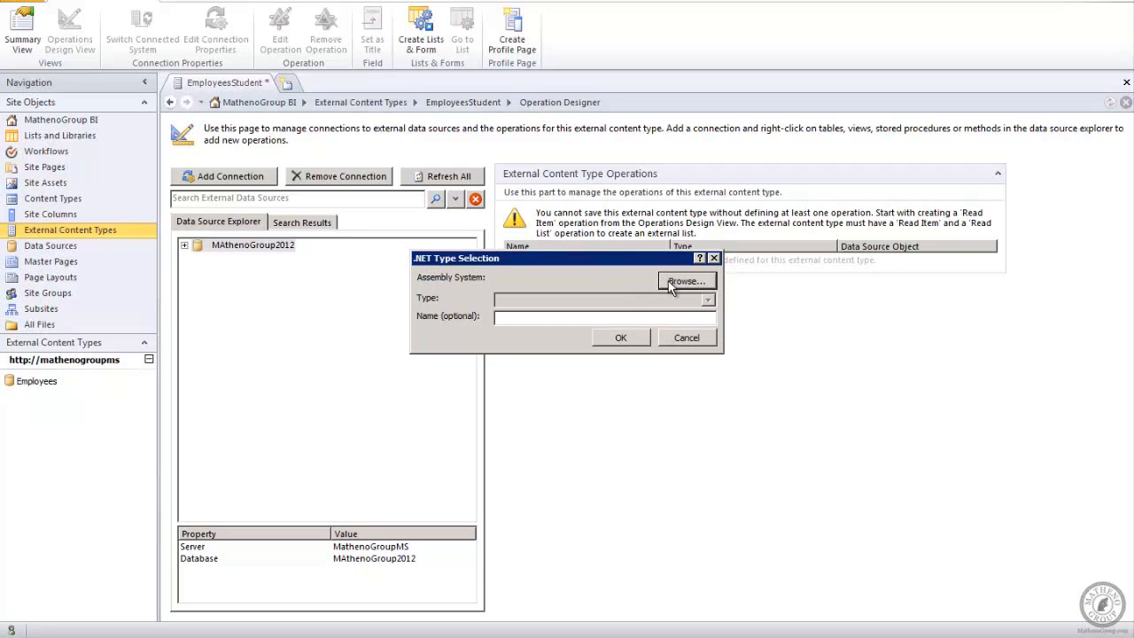
{"action": "left_click", "coordinate": [678, 337]}
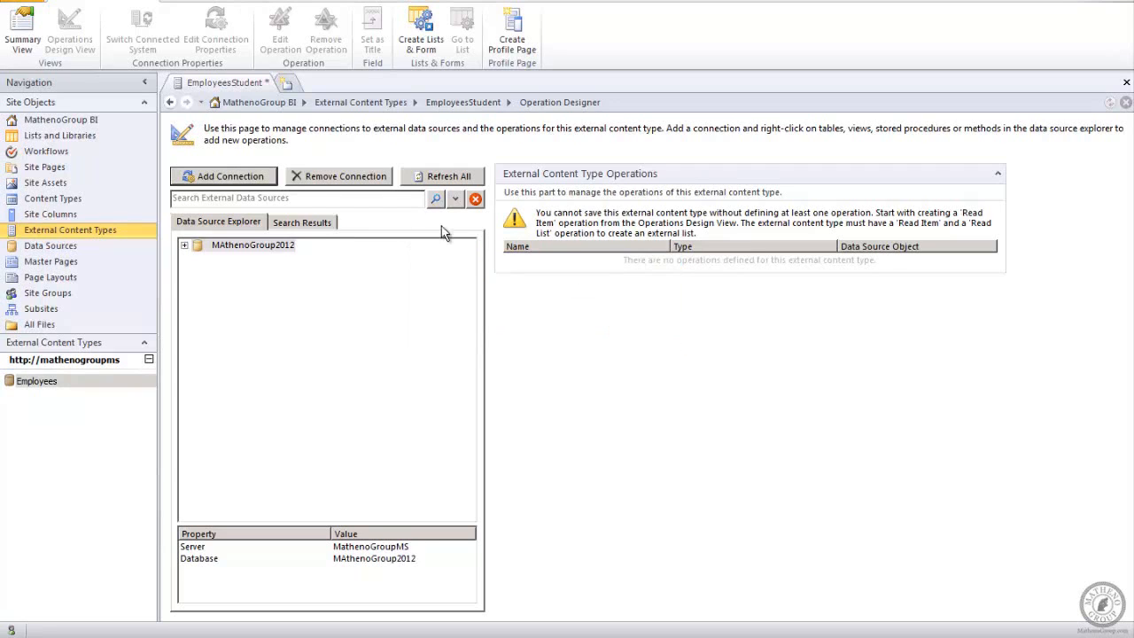
Step: View the settings for adding a WCF Service connection, and close them without adding it
{"action": "left_click", "coordinate": [209, 178]}
{"action": "left_click", "coordinate": [675, 300]}
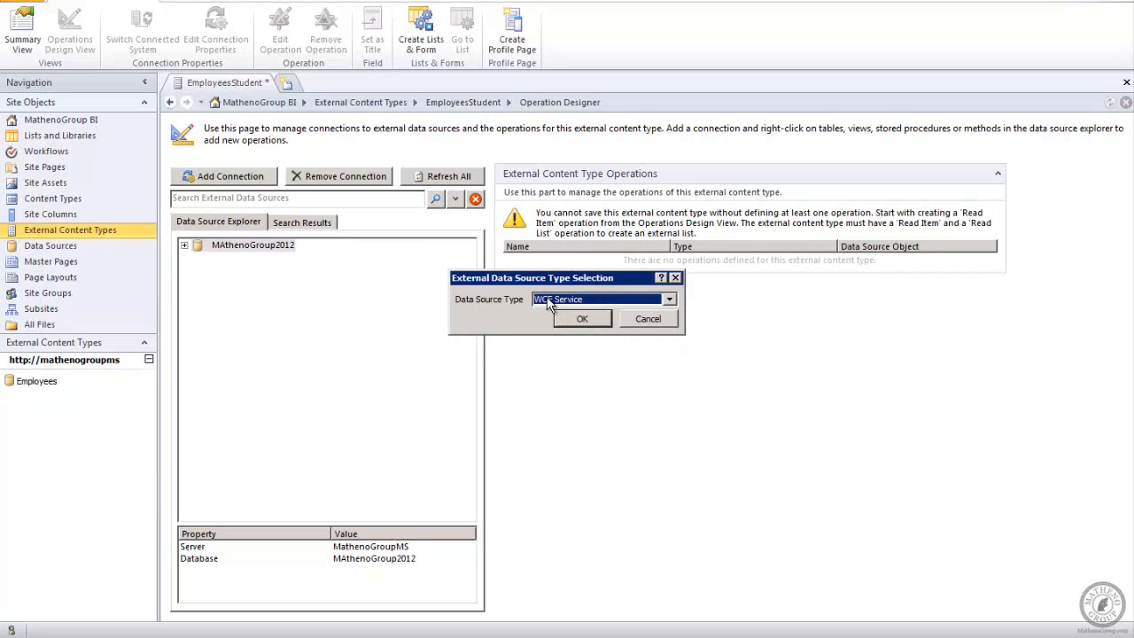
{"action": "left_click", "coordinate": [578, 320]}
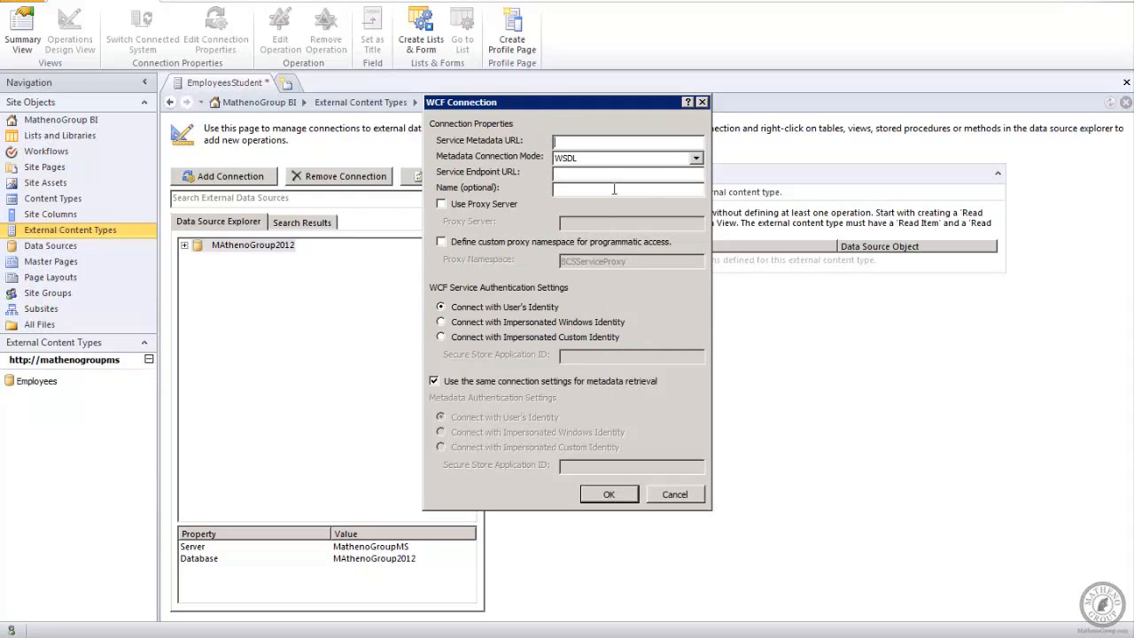
{"action": "left_click", "coordinate": [702, 103]}
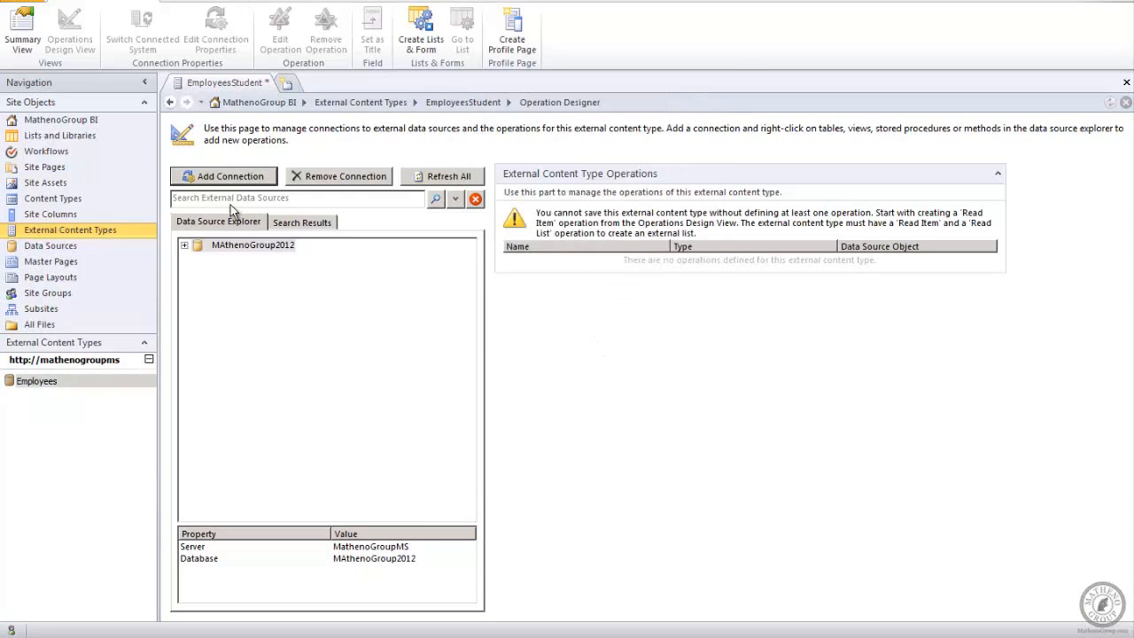
Step: Start adding an external data source connection with SQL Server as the data source type
{"action": "left_click", "coordinate": [214, 175]}
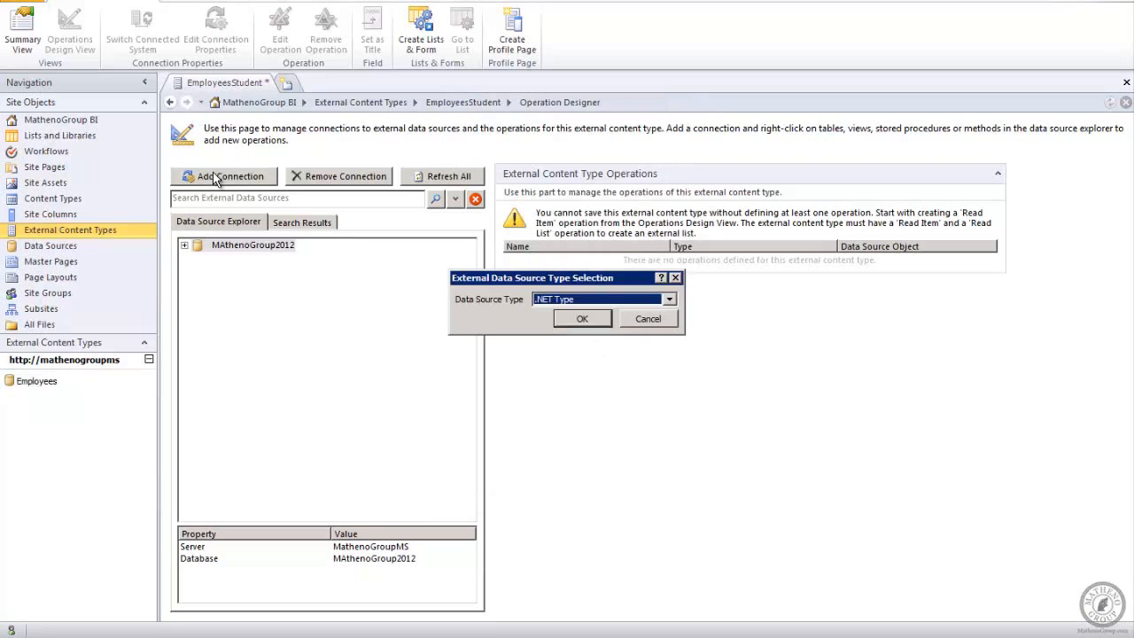
{"action": "left_click", "coordinate": [670, 304]}
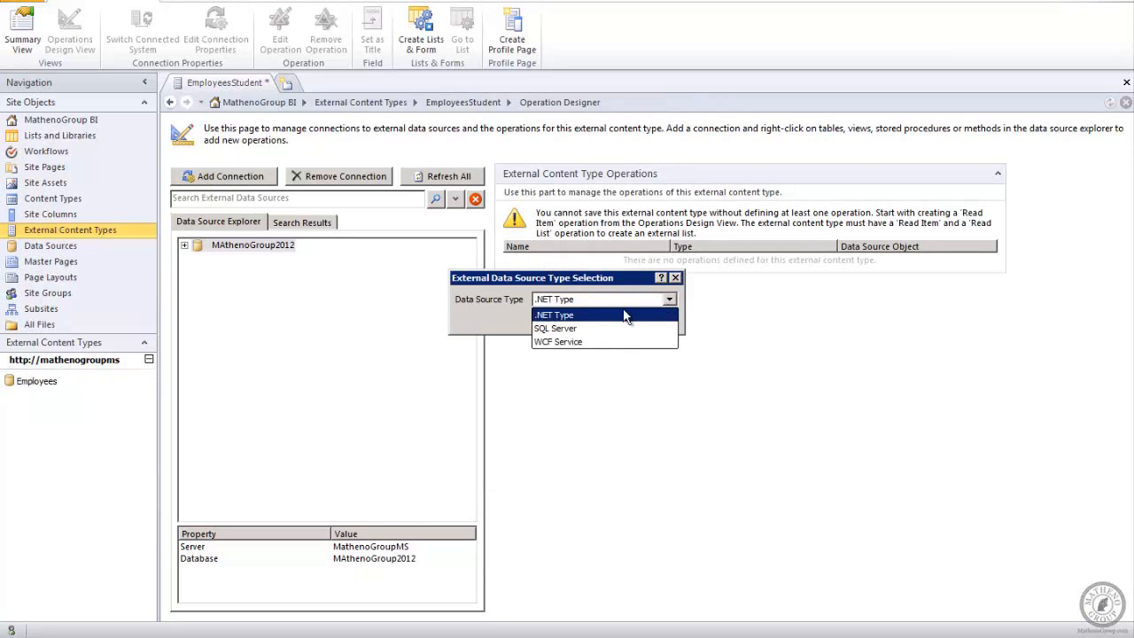
{"action": "left_click", "coordinate": [574, 329]}
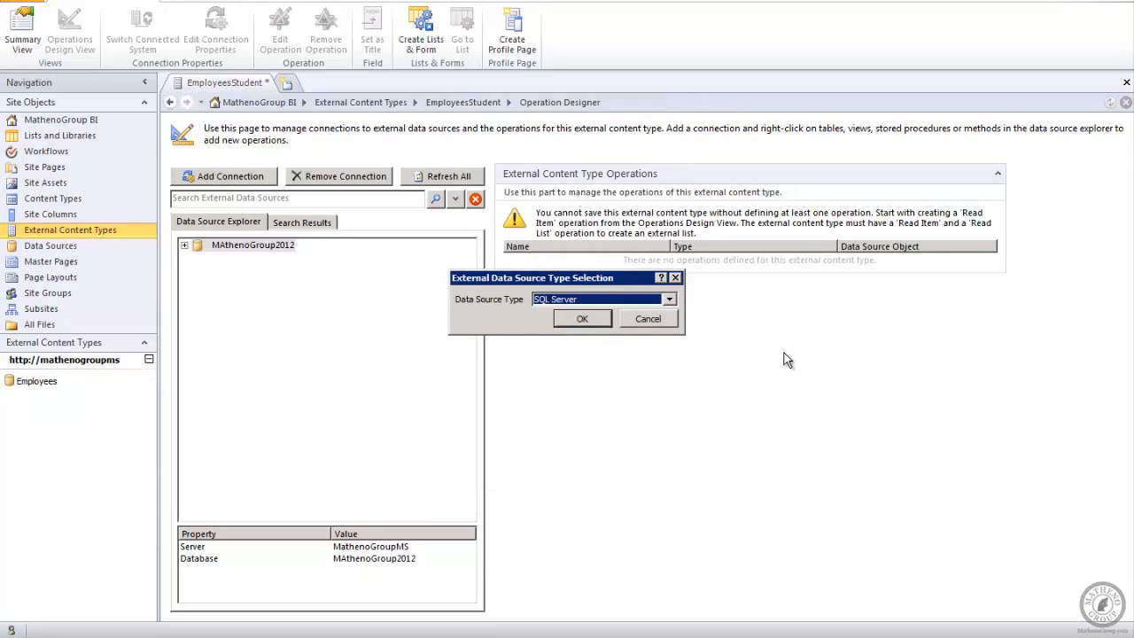
{"action": "left_click", "coordinate": [567, 317]}
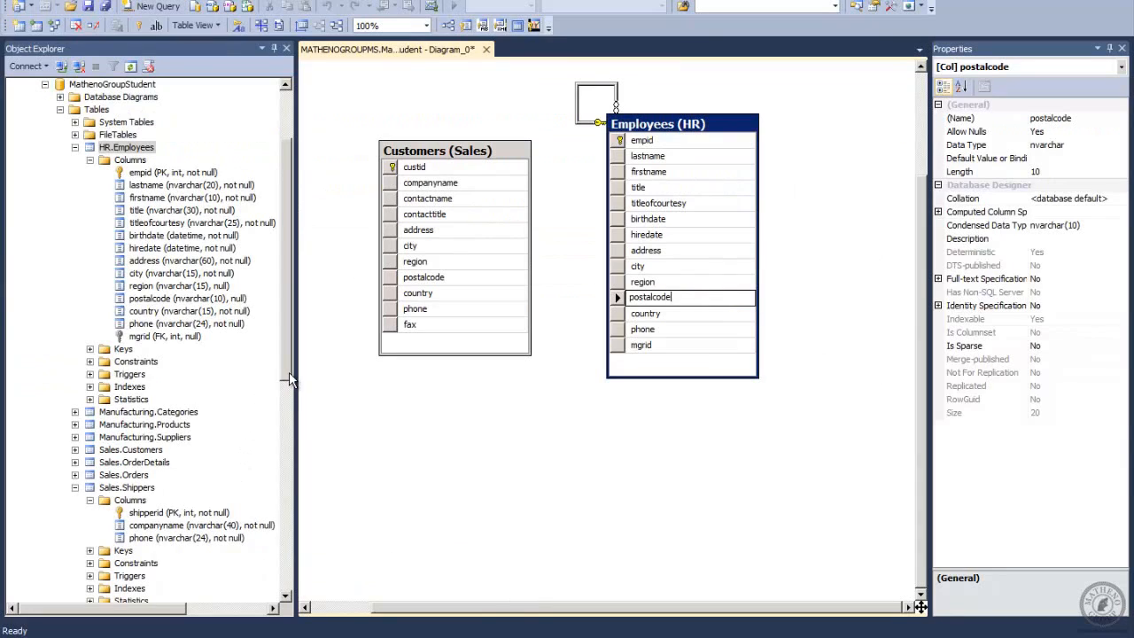
Step: Switch to SQL Server Management Studio and check the server name and the name of the student database
{"action": "left_click_drag", "start_coordinate": [293, 386], "coordinate": [280, 240]}
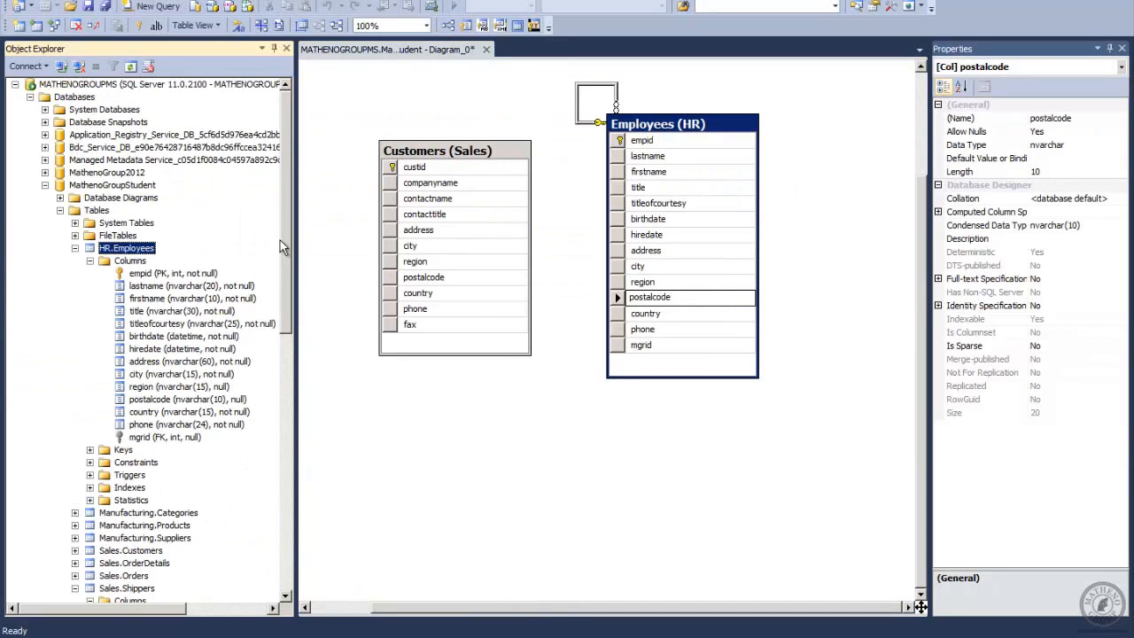
{"action": "left_click", "coordinate": [69, 86]}
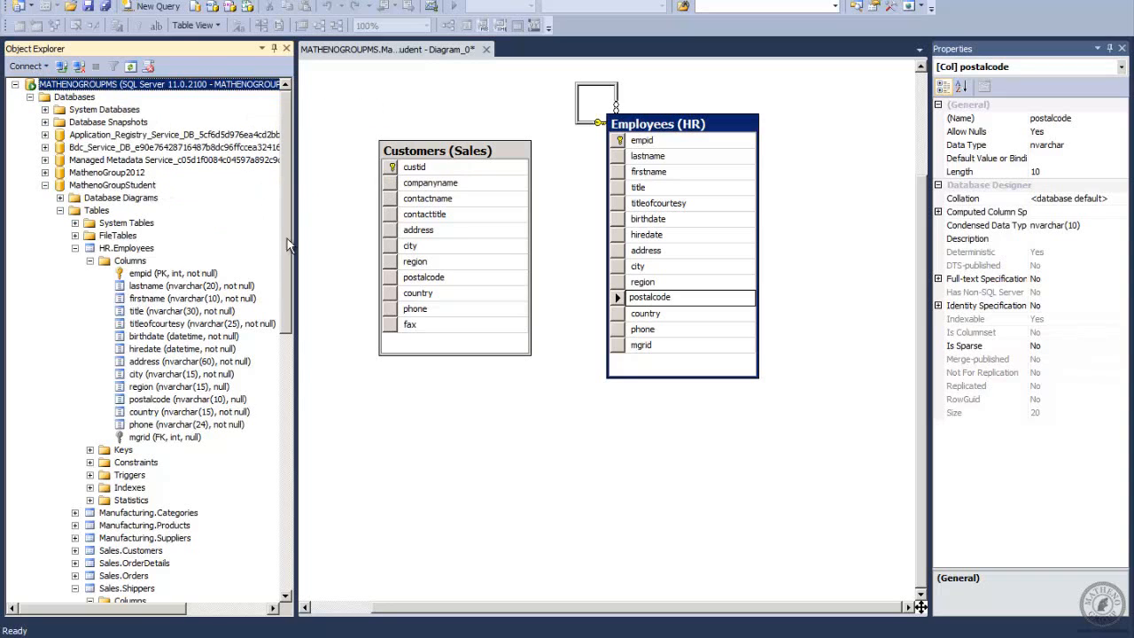
{"action": "left_click_drag", "start_coordinate": [287, 238], "coordinate": [272, 157]}
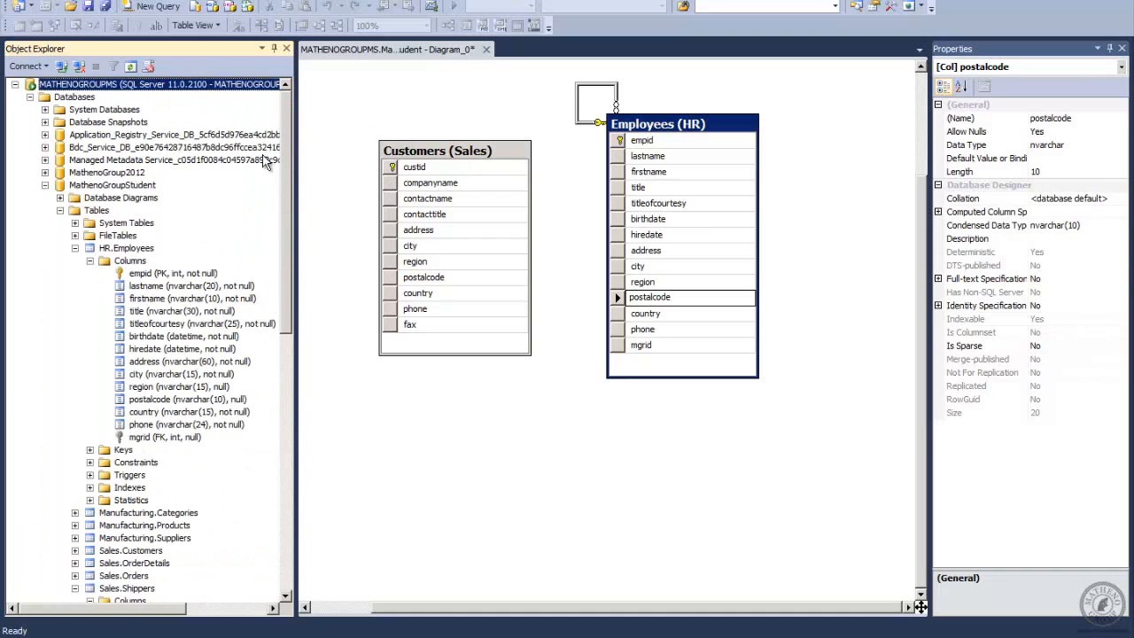
Step: Check the available database engine server names in the Connect to Server dialog, and cancel without connecting
{"action": "left_click", "coordinate": [37, 67]}
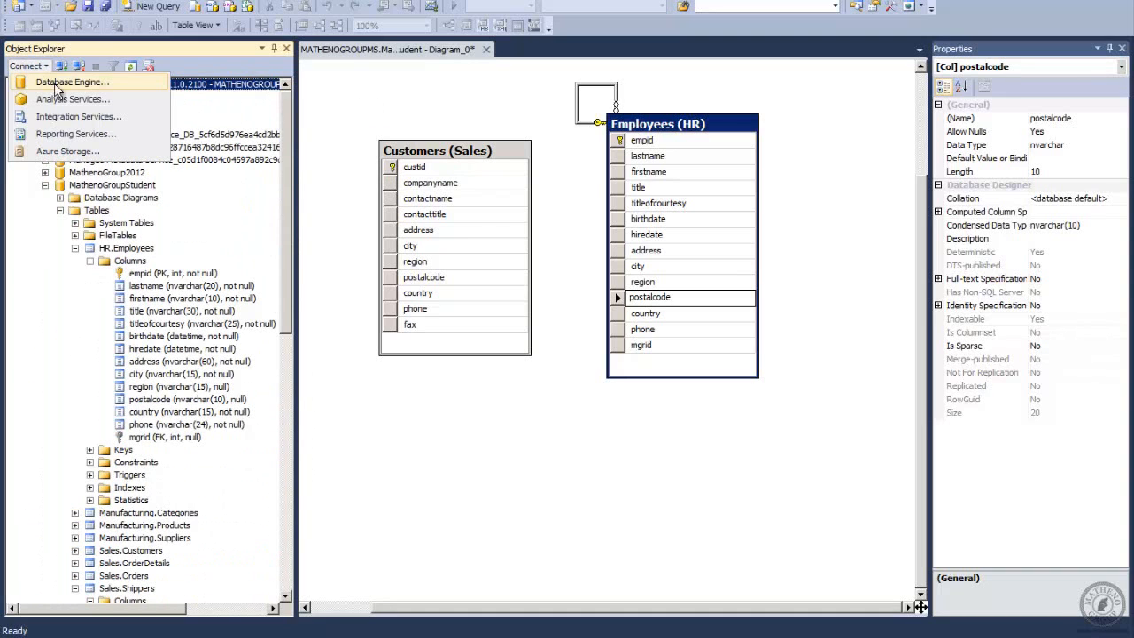
{"action": "left_click", "coordinate": [56, 86]}
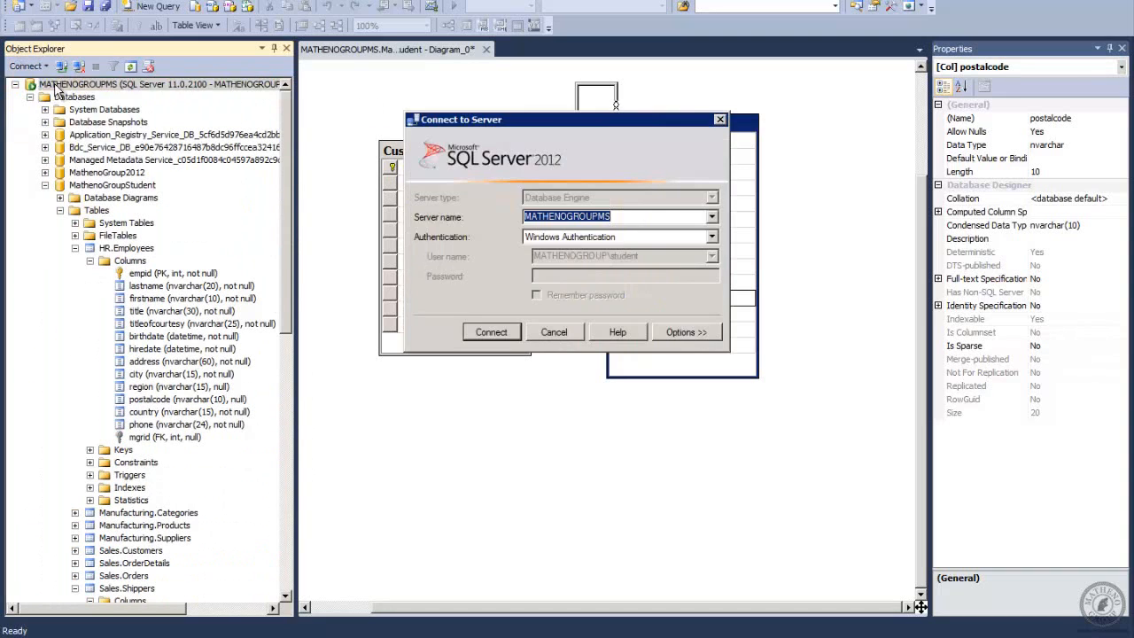
{"action": "left_click", "coordinate": [713, 217]}
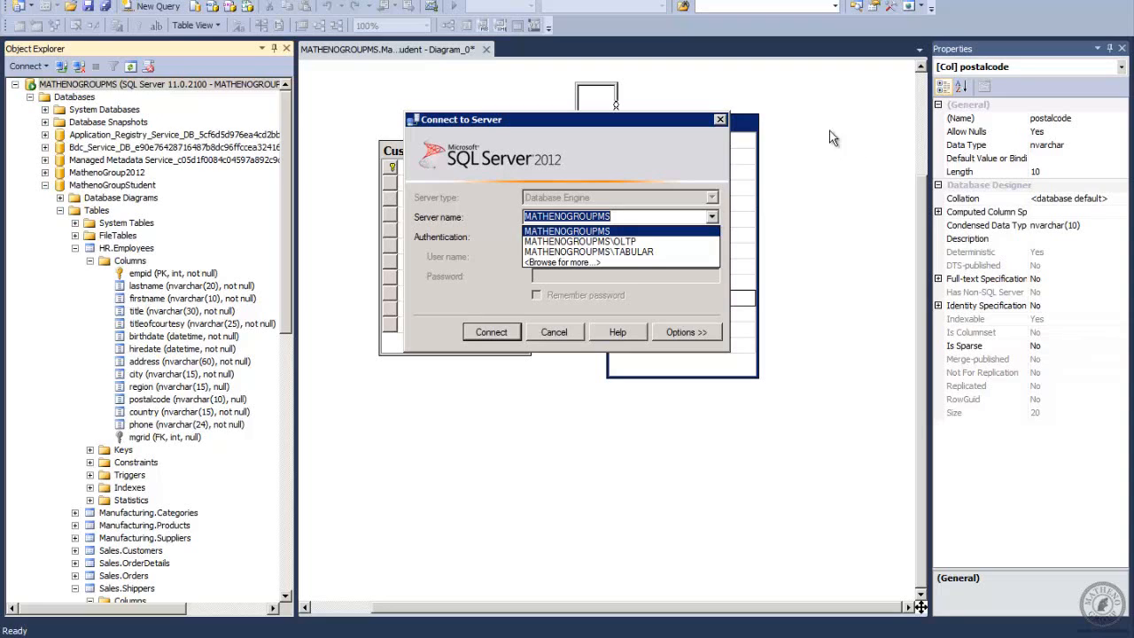
{"action": "left_click", "coordinate": [554, 337]}
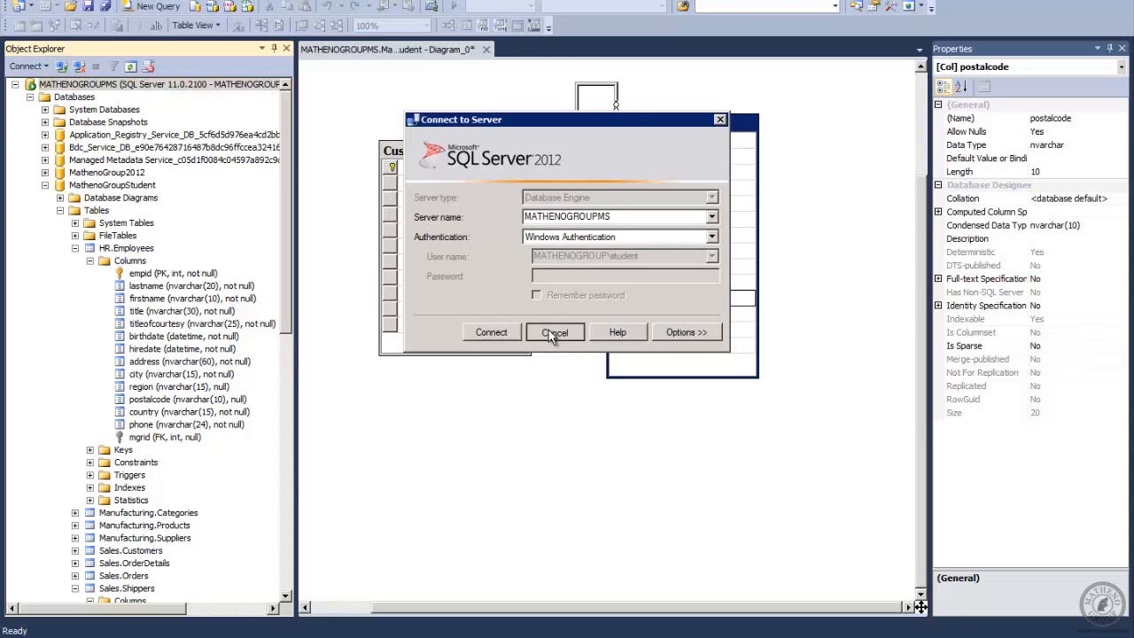
{"action": "left_click", "coordinate": [552, 333]}
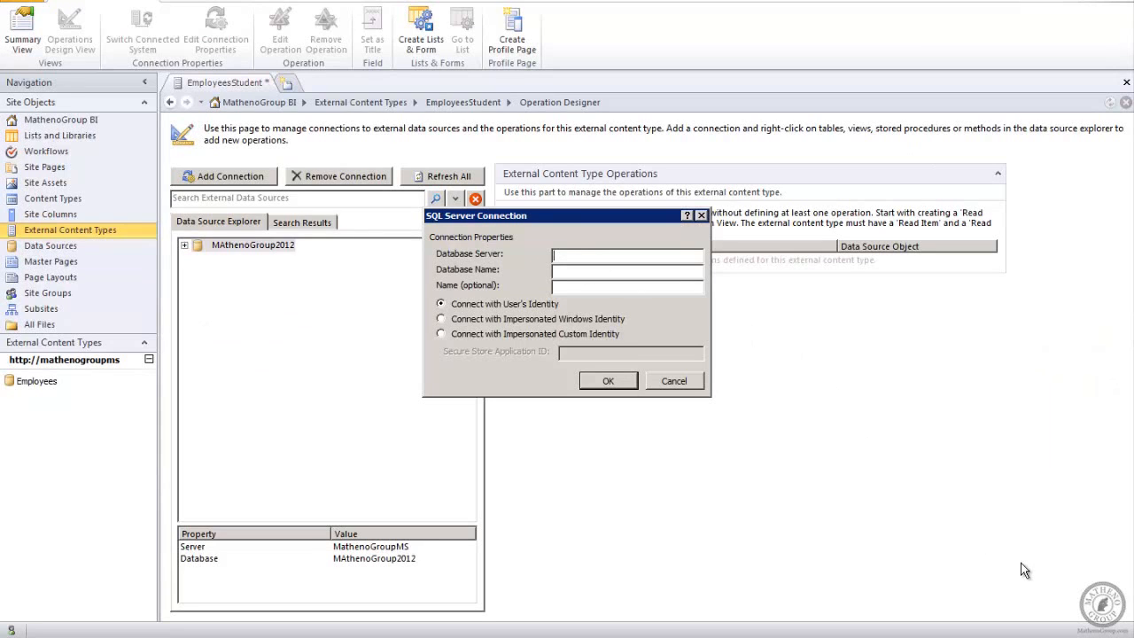
Step: Set the connection's database server to MathenoGroupMS and its database name to MathenoGroupStudent, copying the database name from SQL Server Management Studio
{"action": "type", "text": "MathenoGroupMS"}
{"action": "left_click", "coordinate": [573, 273]}
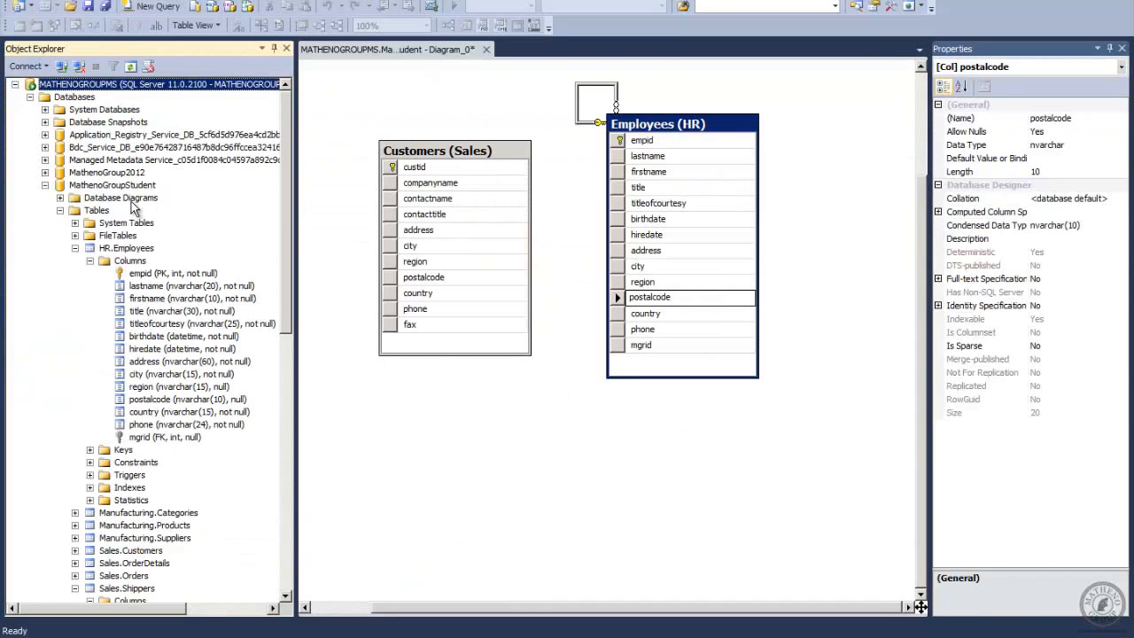
{"action": "left_click", "coordinate": [97, 185]}
{"action": "right_click", "coordinate": [98, 189]}
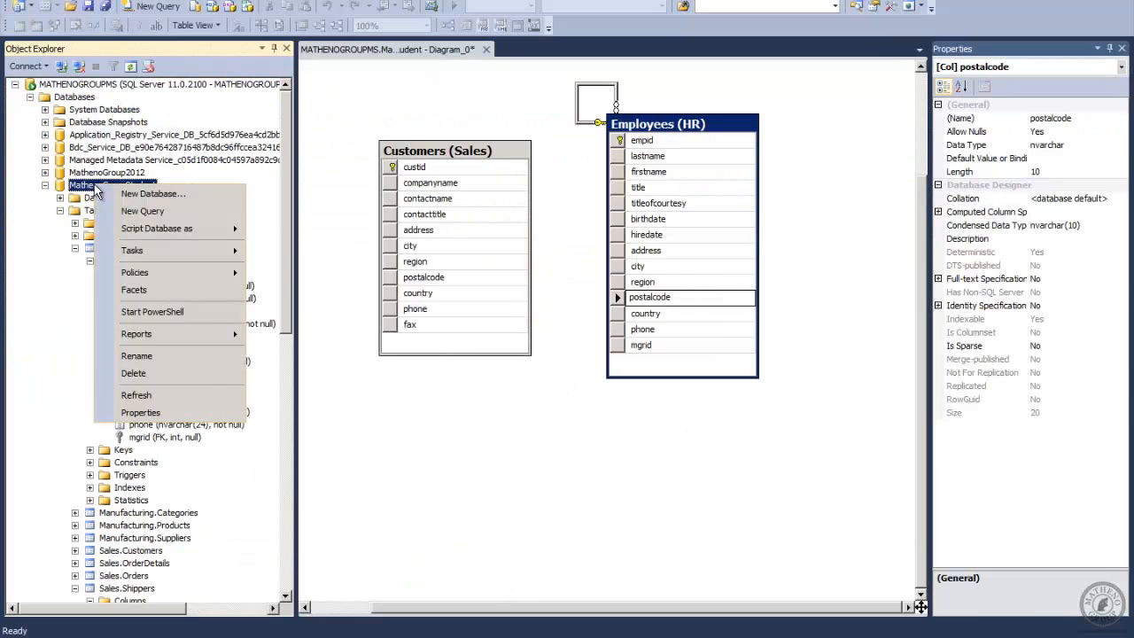
{"action": "left_click", "coordinate": [196, 356]}
{"action": "key", "text": "ctrl+c"}
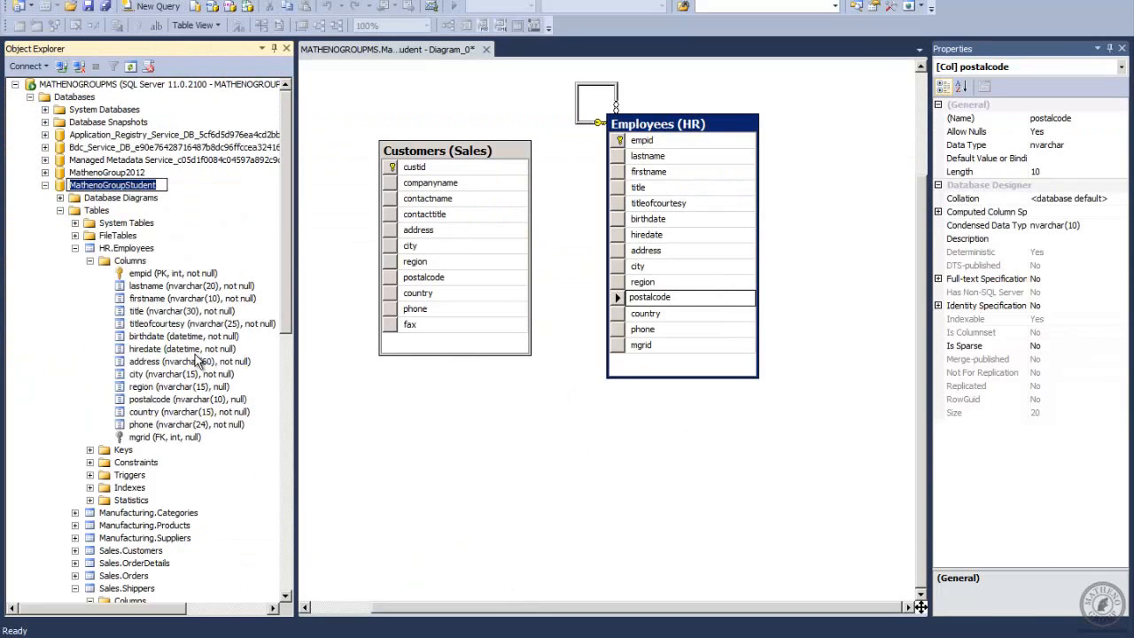
{"action": "left_click", "coordinate": [420, 411]}
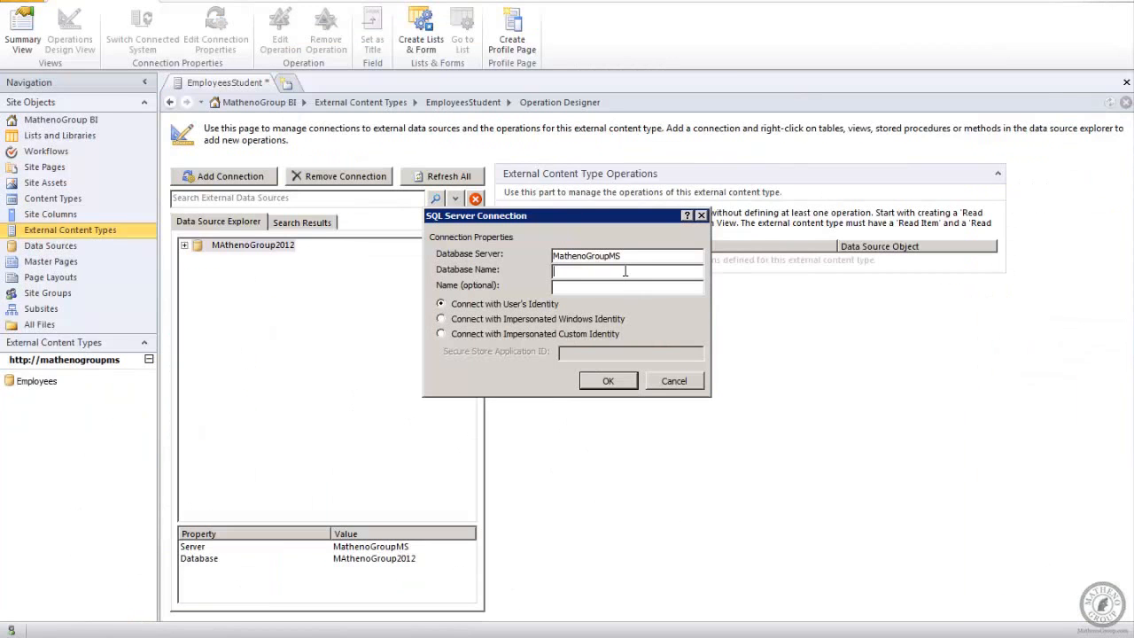
{"action": "key", "text": "ctrl+v"}
Step: Choose Connect with User's Identity and create the SQL Server connection
{"action": "left_click", "coordinate": [538, 319]}
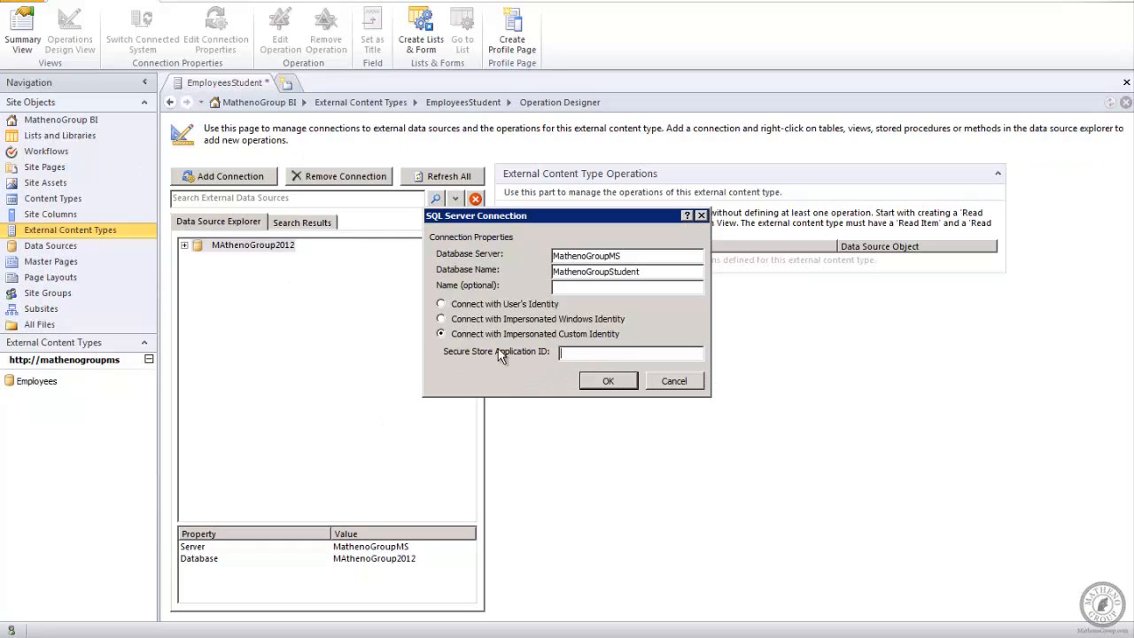
{"action": "left_click", "coordinate": [500, 304]}
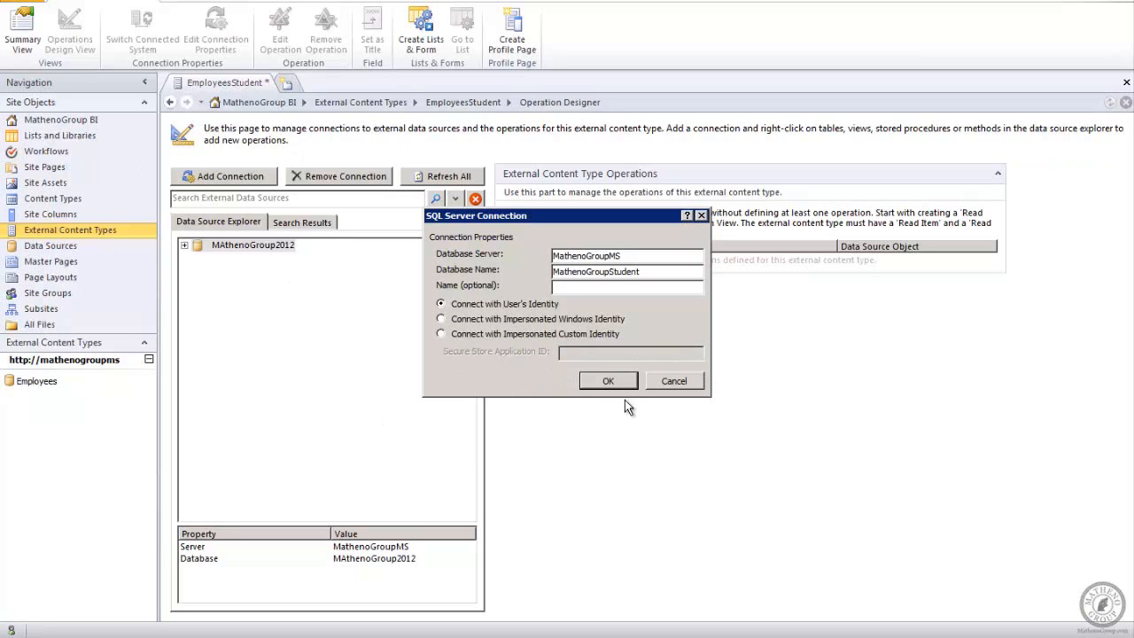
{"action": "left_click", "coordinate": [608, 382]}
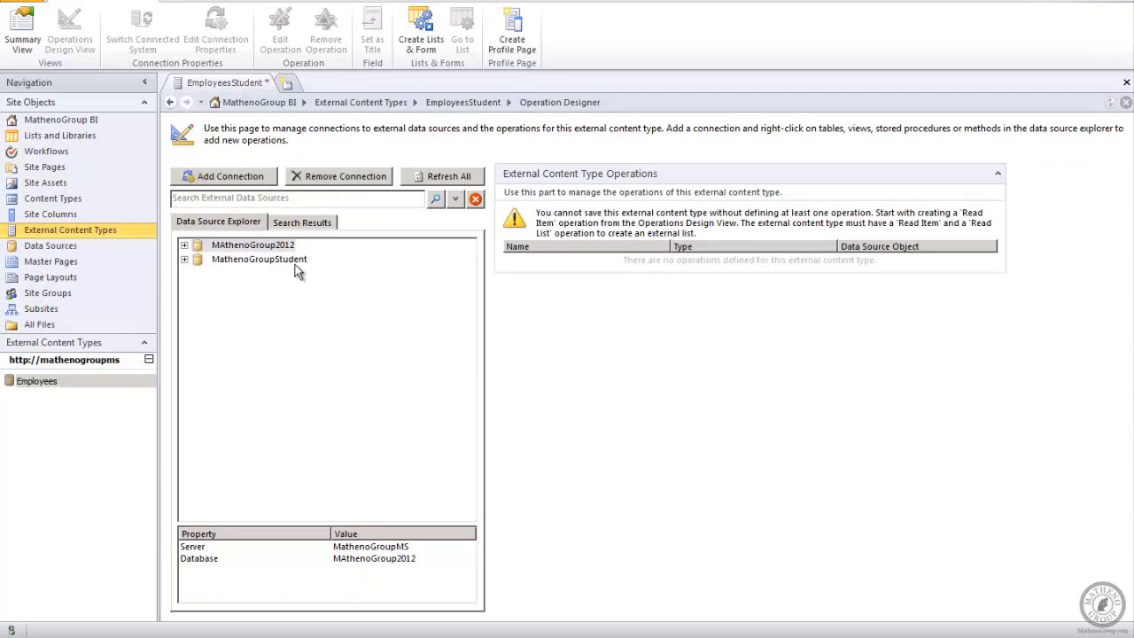
Step: List the tables of the new MathenoGroupStudent data source
{"action": "left_click", "coordinate": [252, 258]}
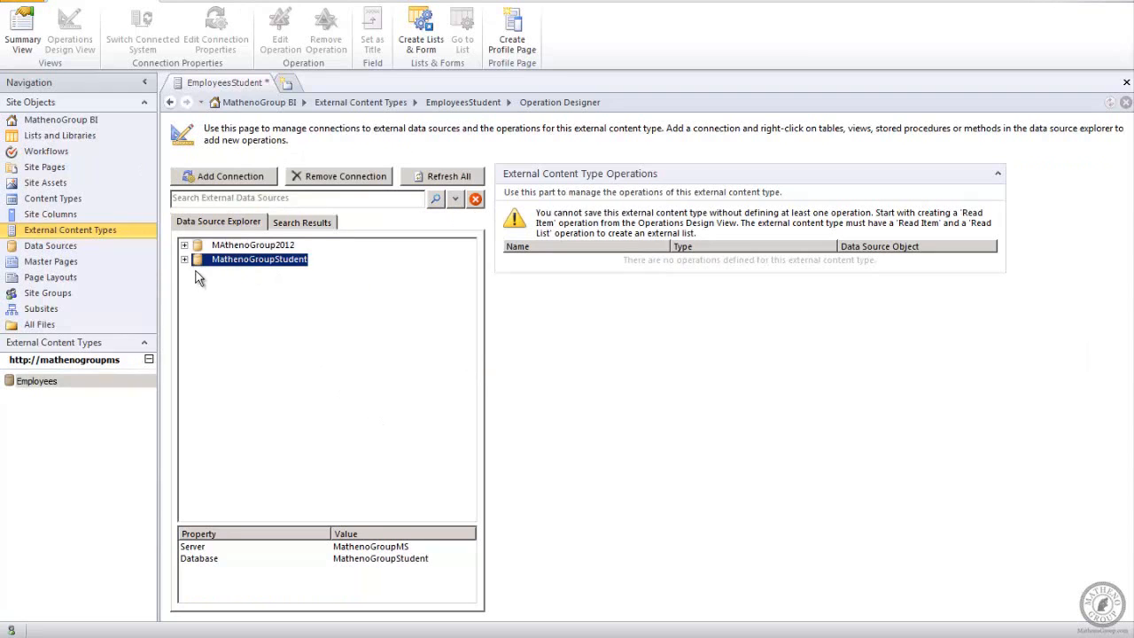
{"action": "left_click", "coordinate": [184, 259]}
{"action": "left_click", "coordinate": [196, 273]}
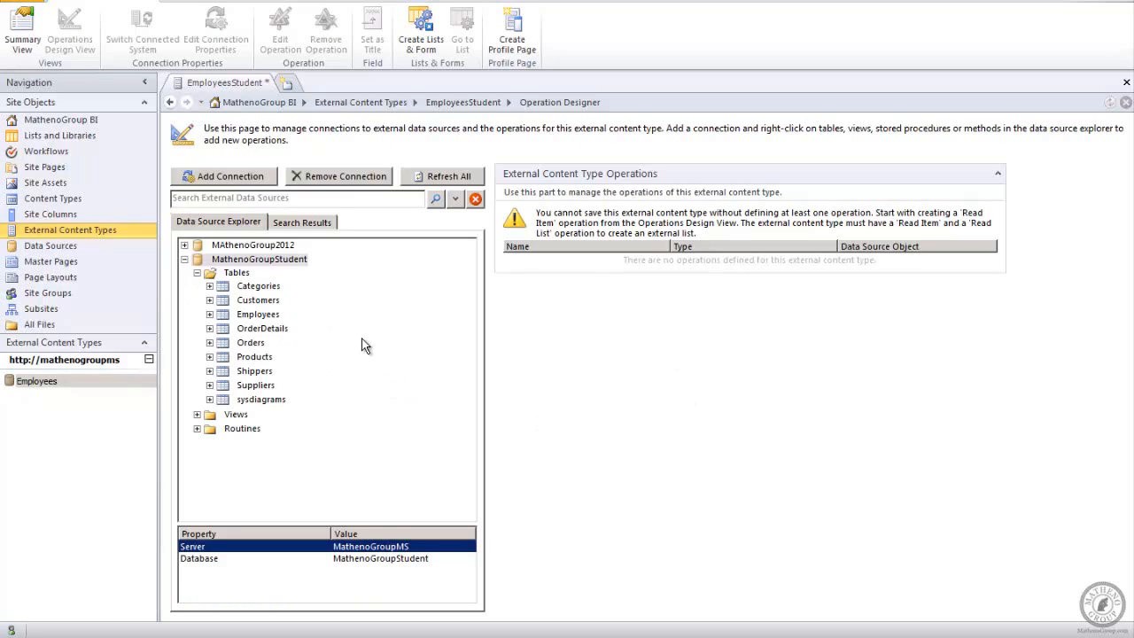
Step: Start Create All Operations for the Employees table and proceed to its parameters configuration
{"action": "left_click", "coordinate": [255, 315]}
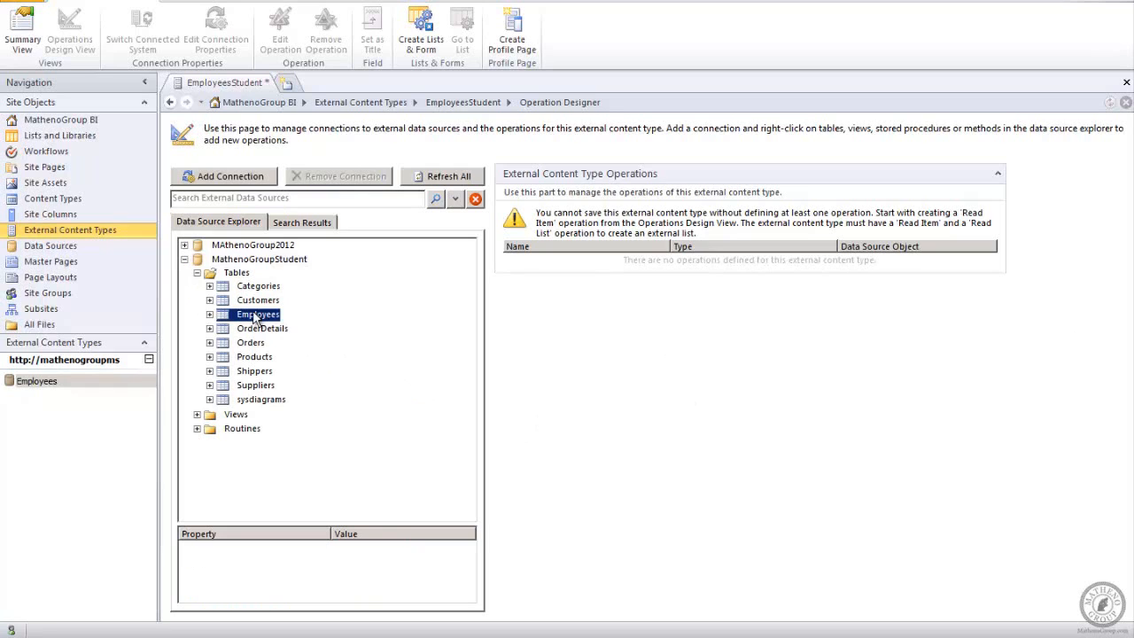
{"action": "right_click", "coordinate": [255, 317]}
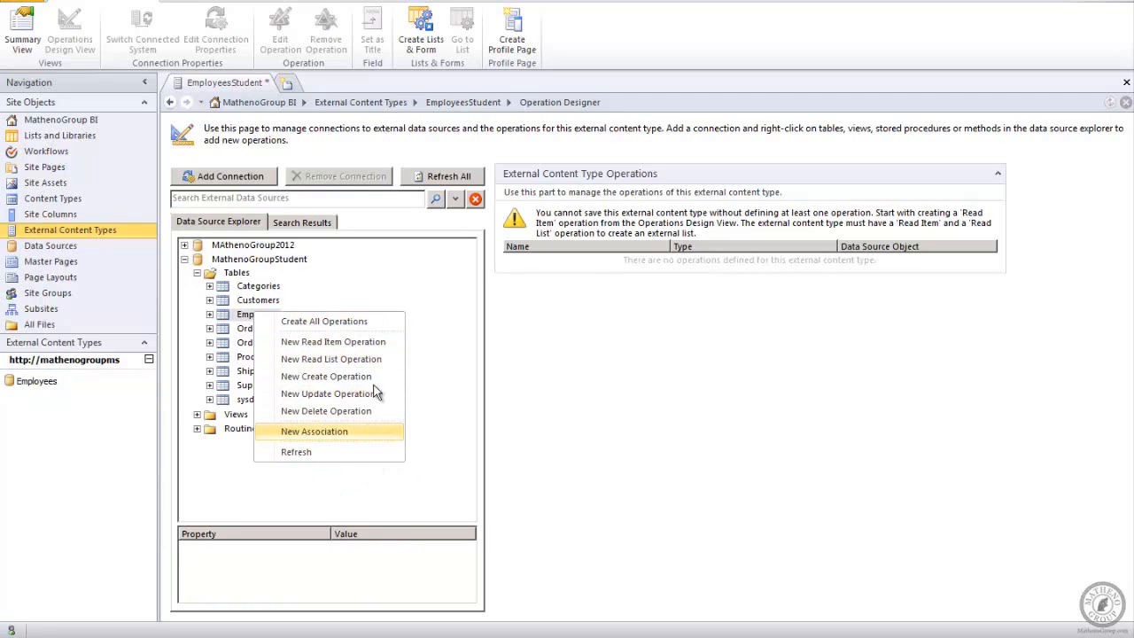
{"action": "left_click", "coordinate": [360, 323]}
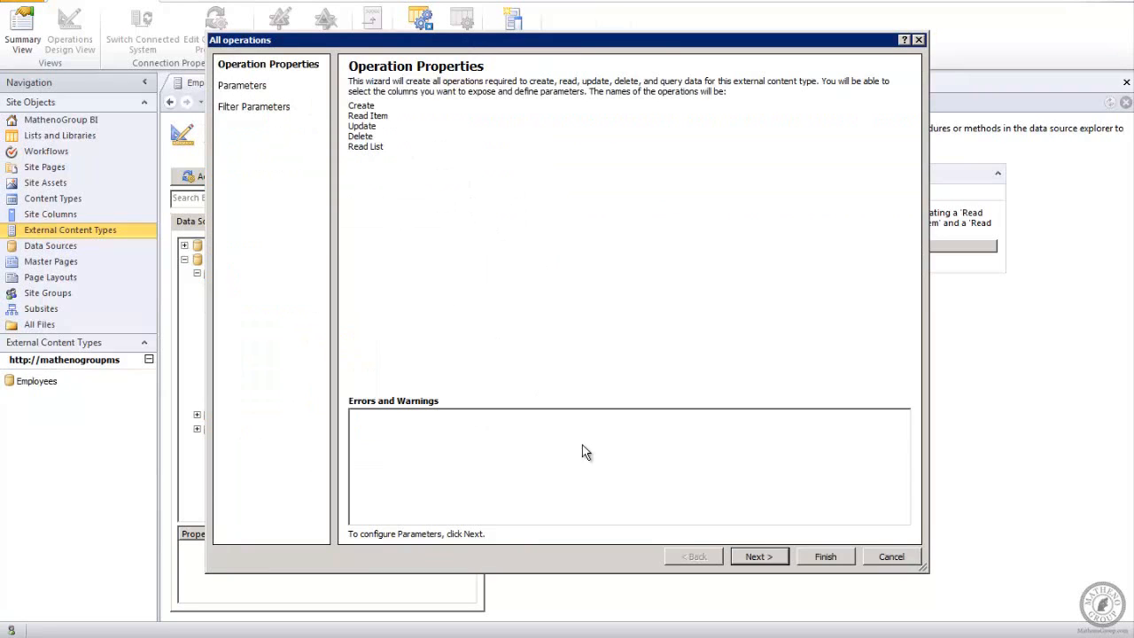
{"action": "left_click", "coordinate": [759, 556]}
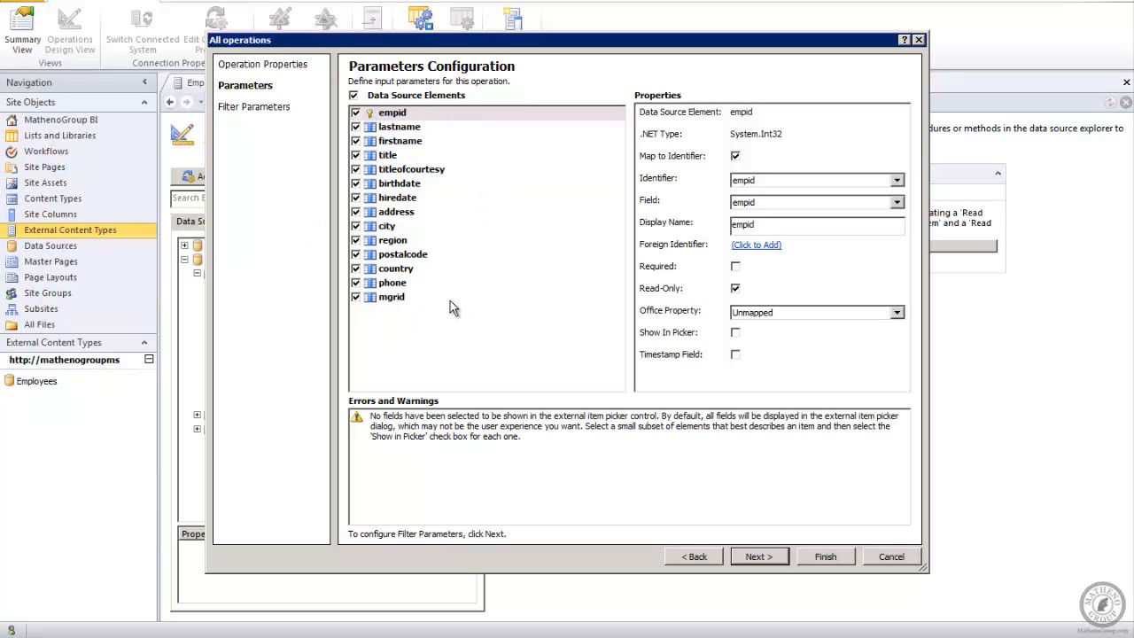
Step: Exclude the mgrid element from the operations and enable Show In Picker for empid
{"action": "left_click", "coordinate": [357, 297]}
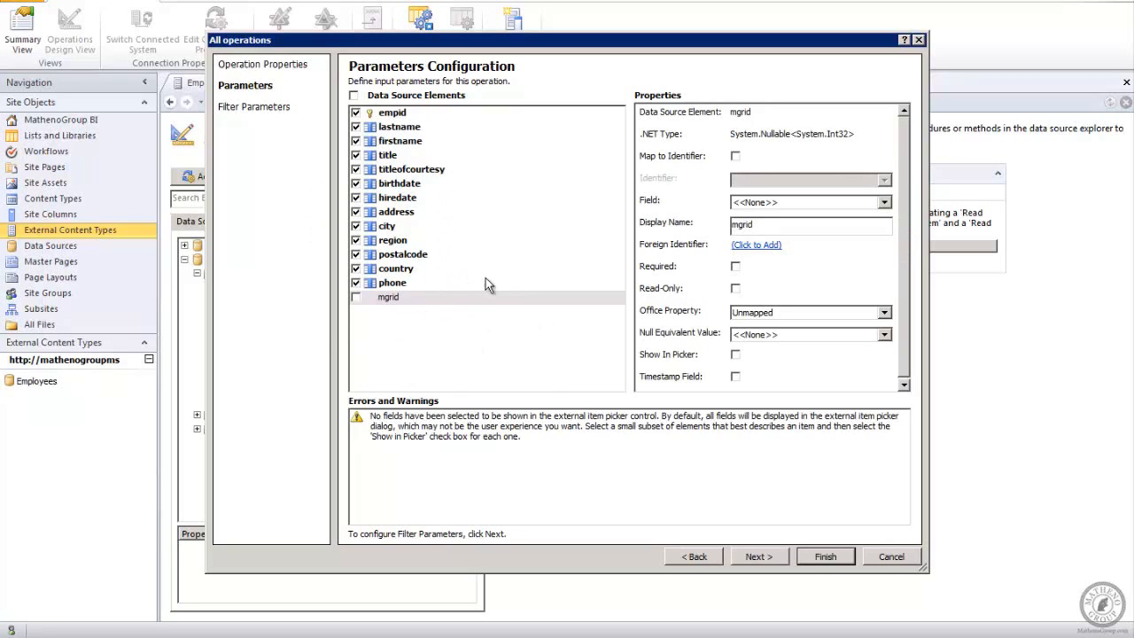
{"action": "left_click", "coordinate": [388, 116]}
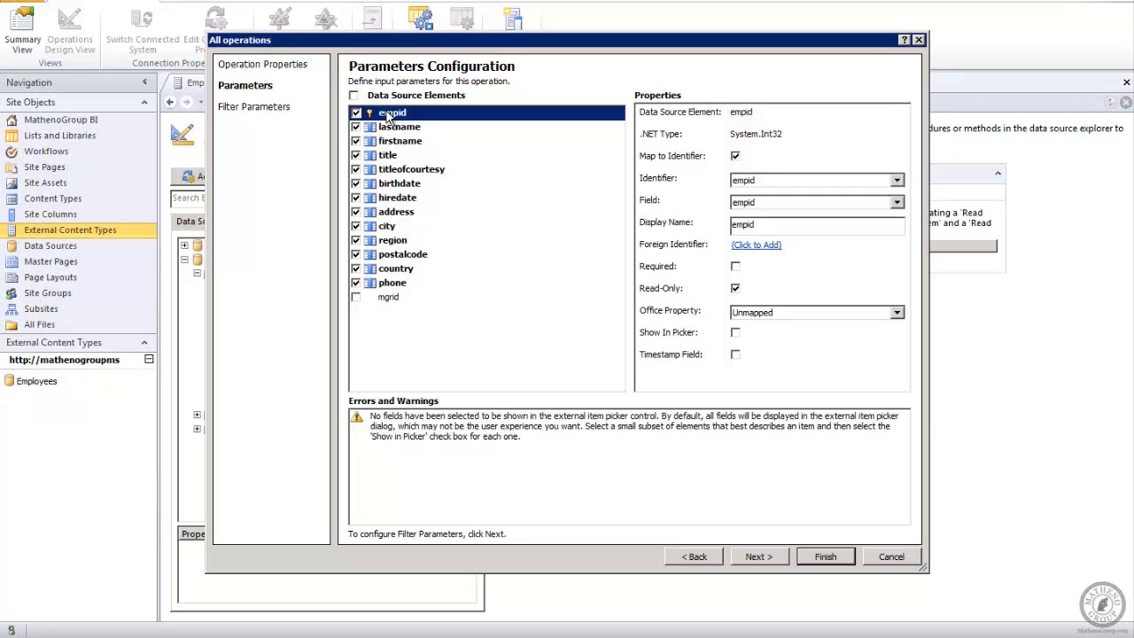
{"action": "left_click", "coordinate": [903, 315]}
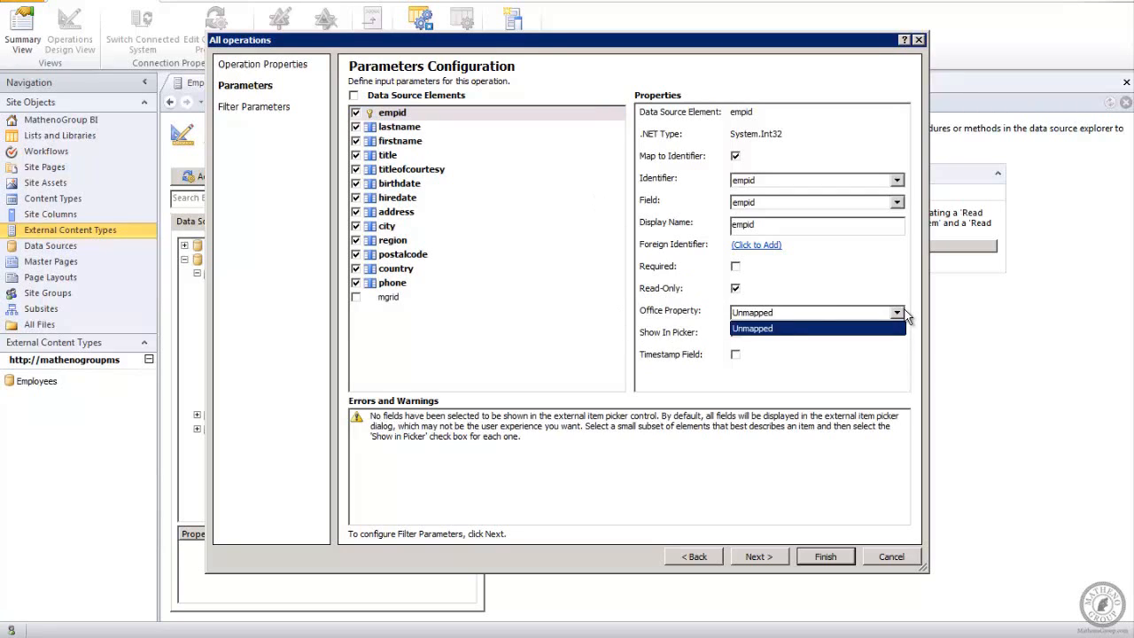
{"action": "left_click", "coordinate": [904, 315]}
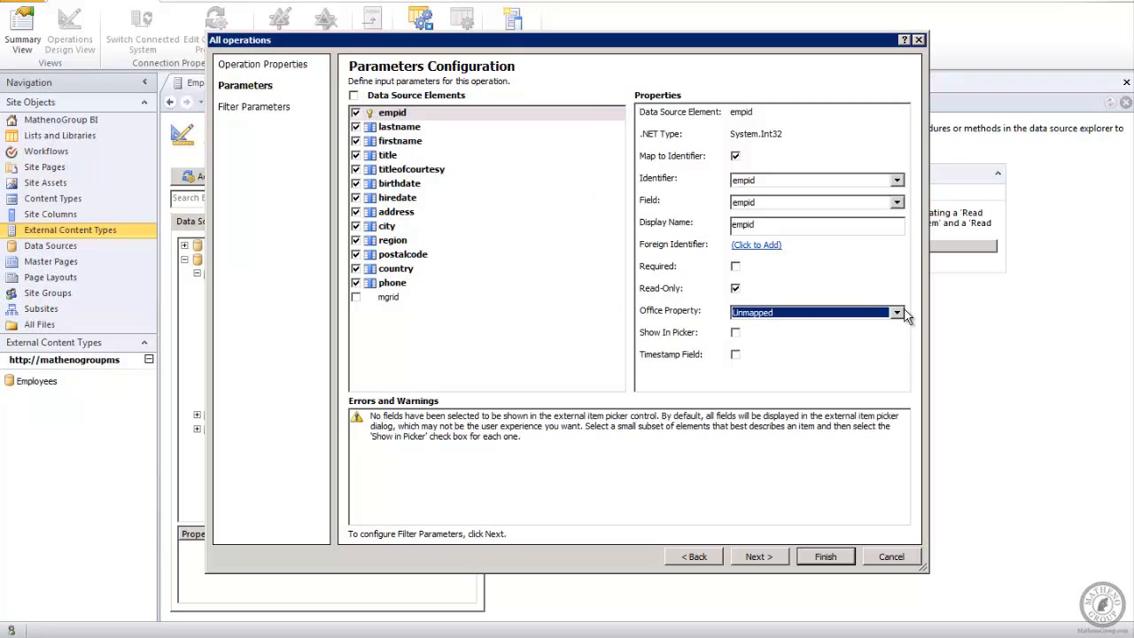
{"action": "left_click", "coordinate": [739, 332]}
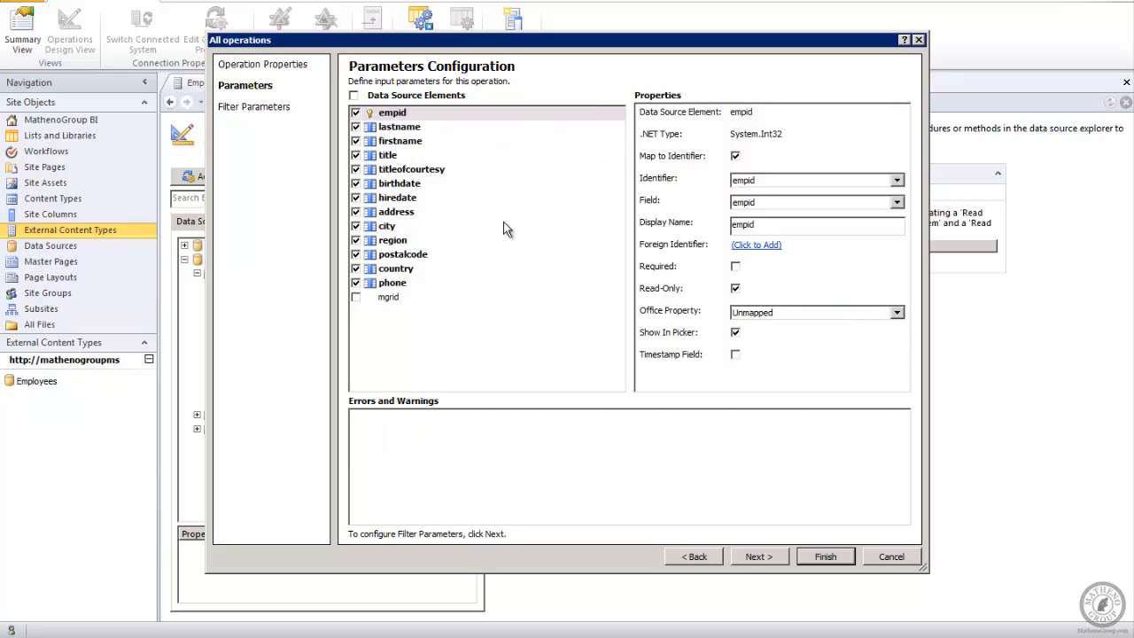
Step: Try mapping the lastname element to an identifier, and check its Office property, identifier and field options
{"action": "left_click", "coordinate": [402, 130]}
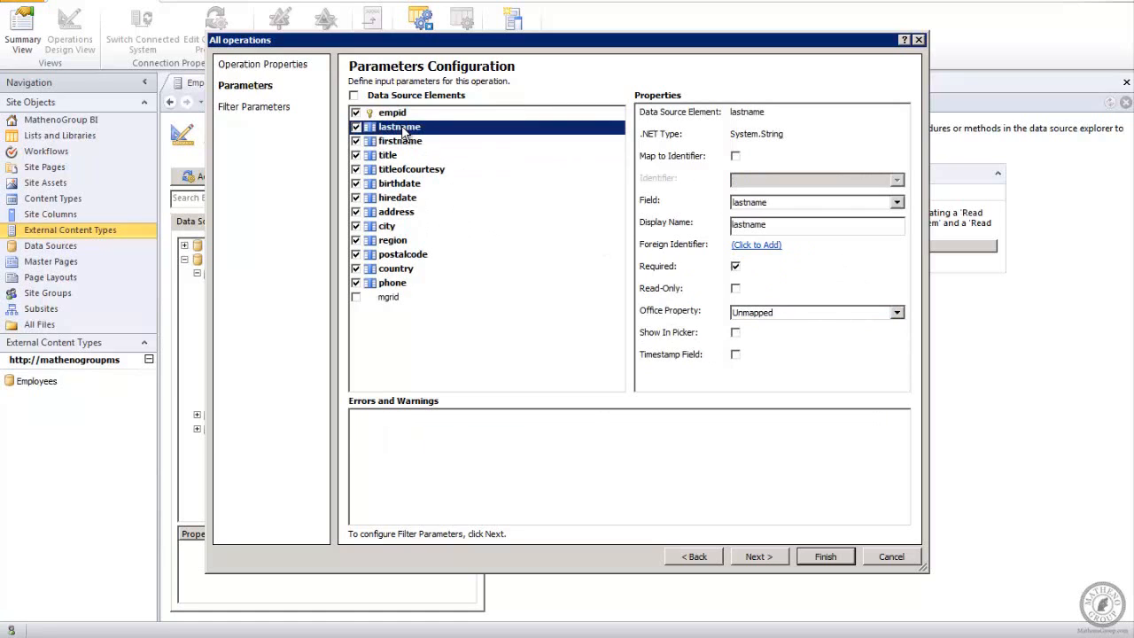
{"action": "left_click", "coordinate": [736, 157]}
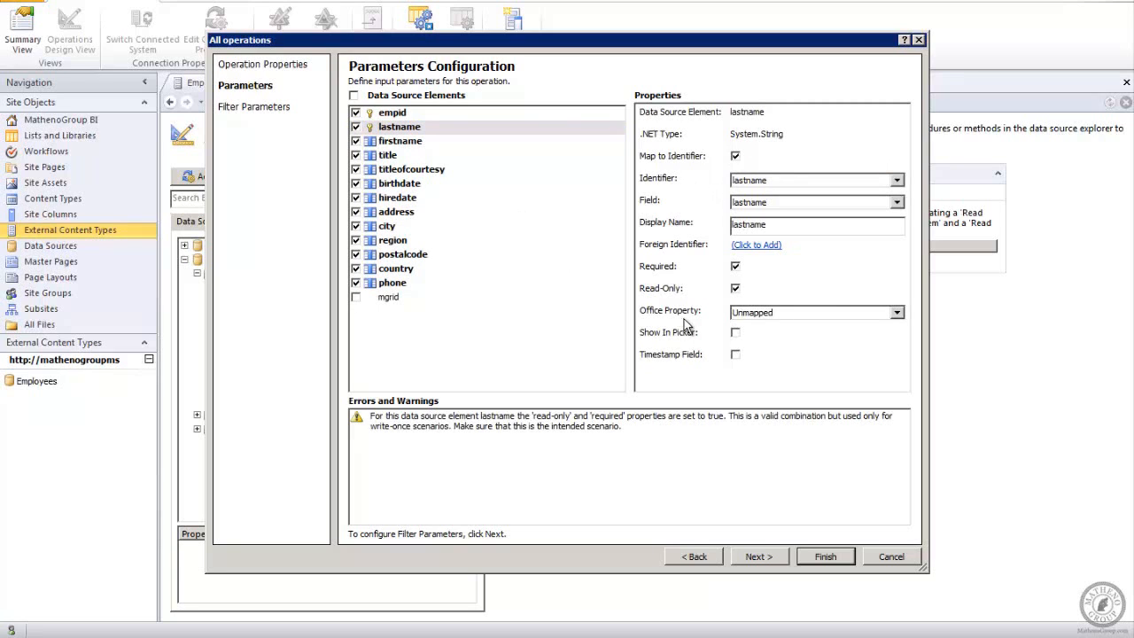
{"action": "left_click", "coordinate": [898, 315]}
{"action": "left_click", "coordinate": [896, 313]}
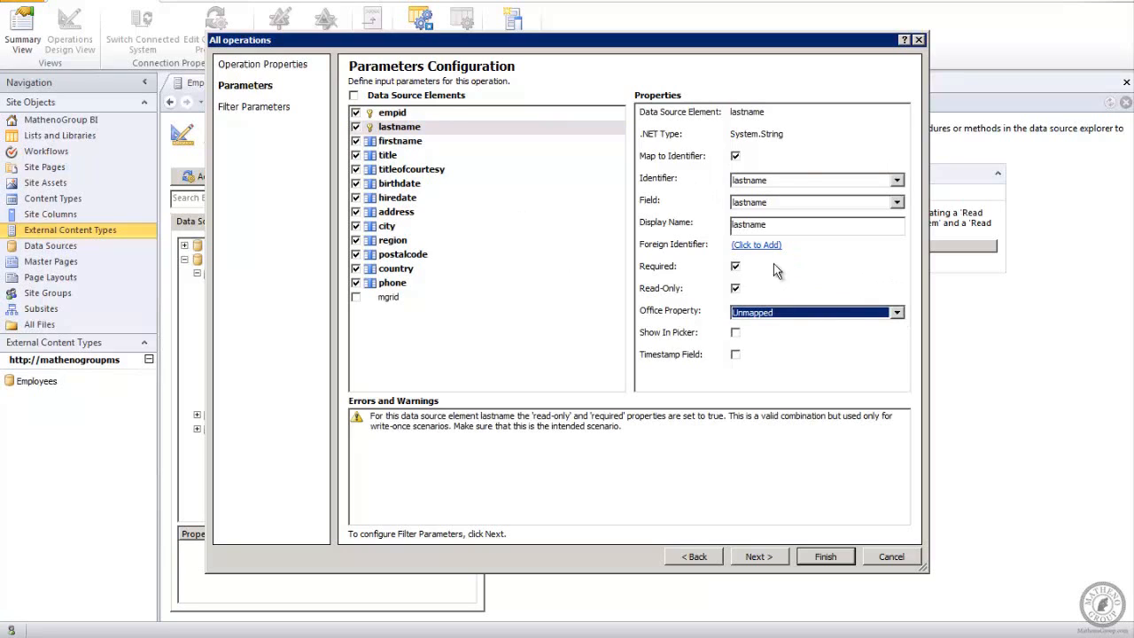
{"action": "left_click", "coordinate": [897, 180]}
{"action": "left_click", "coordinate": [896, 181]}
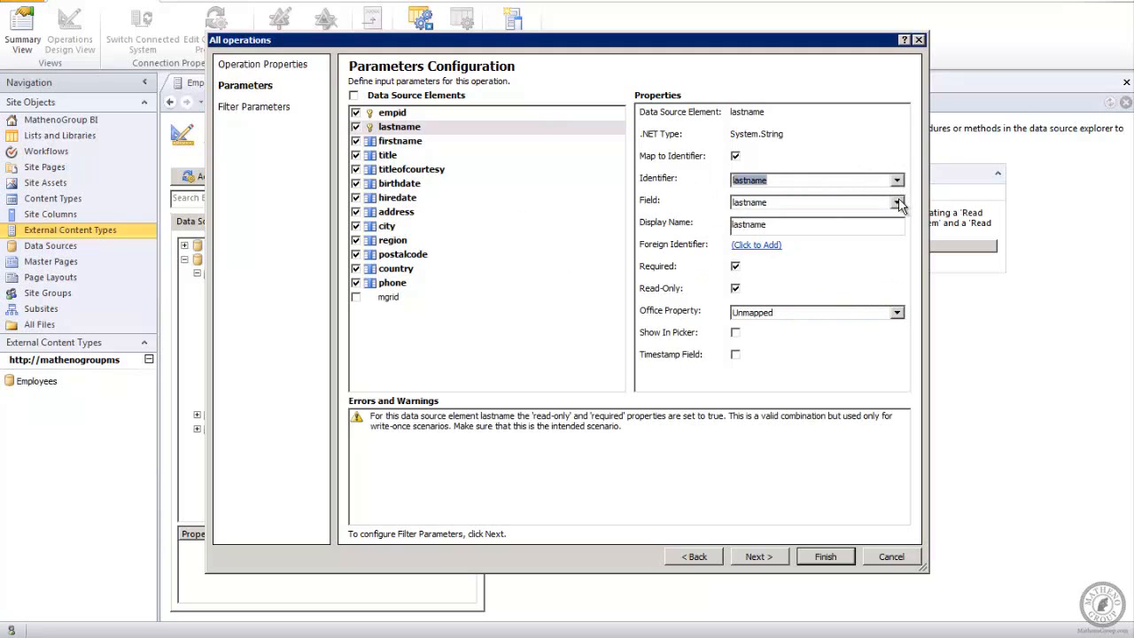
{"action": "left_click", "coordinate": [898, 203]}
{"action": "left_click", "coordinate": [898, 203]}
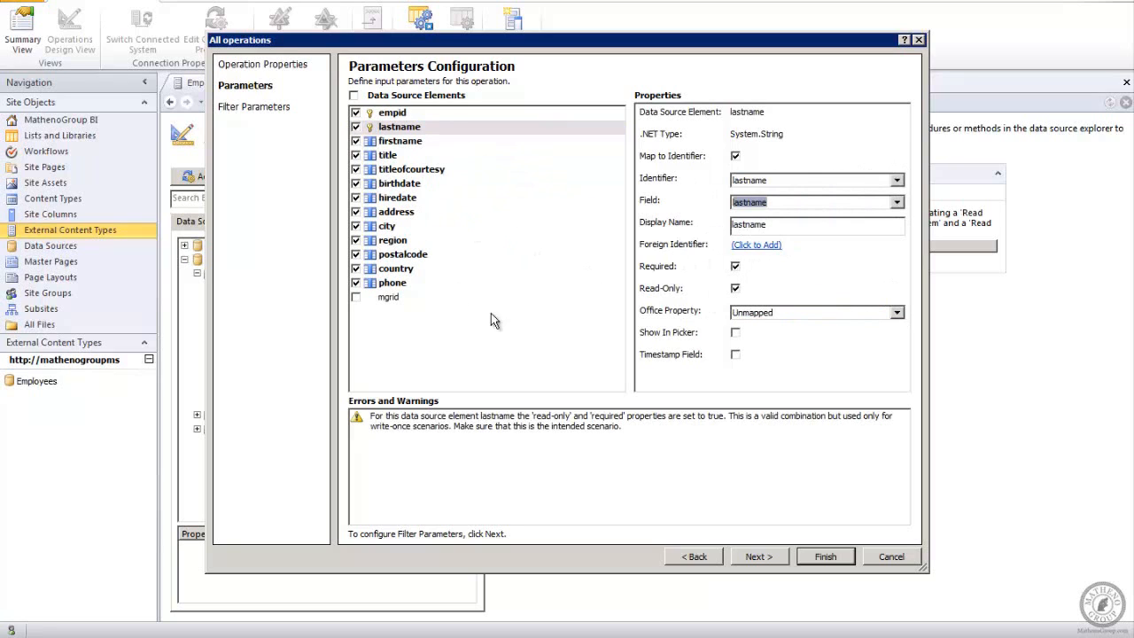
Step: Compare the empid and lastname settings, and remove the identifier mapping from lastname
{"action": "left_click", "coordinate": [394, 116]}
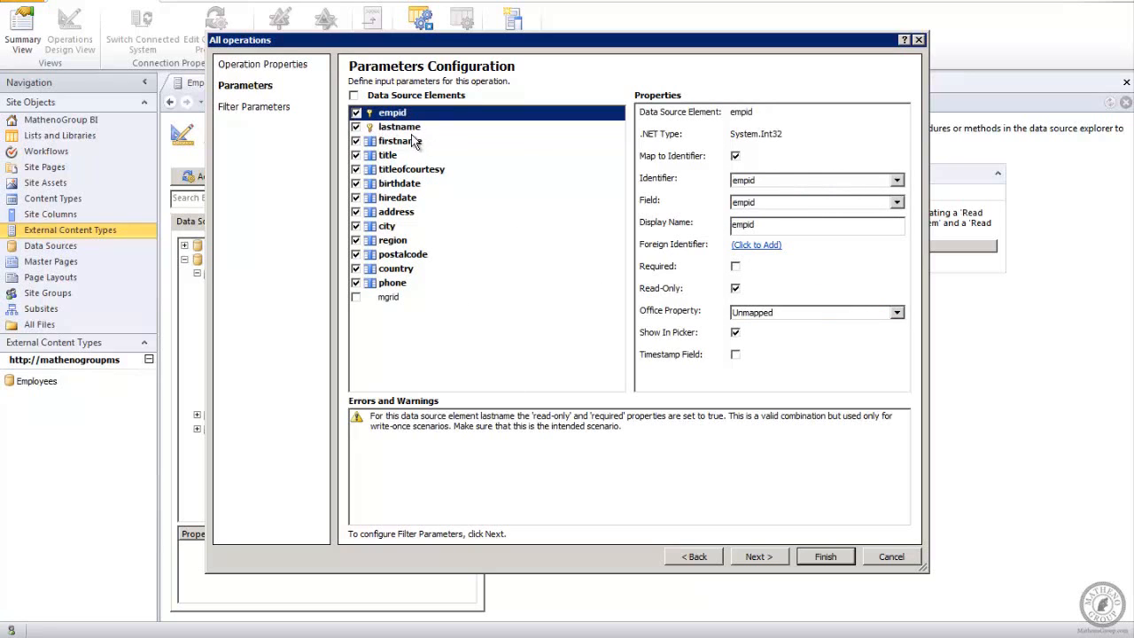
{"action": "left_click", "coordinate": [406, 129]}
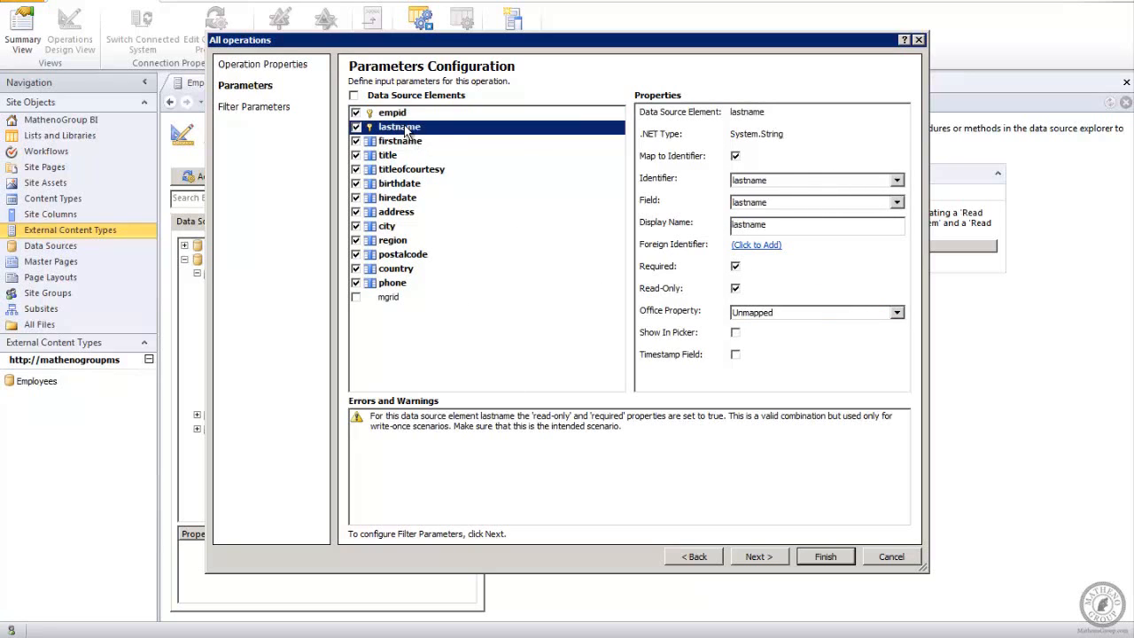
{"action": "left_click", "coordinate": [734, 156]}
{"action": "left_click", "coordinate": [407, 112]}
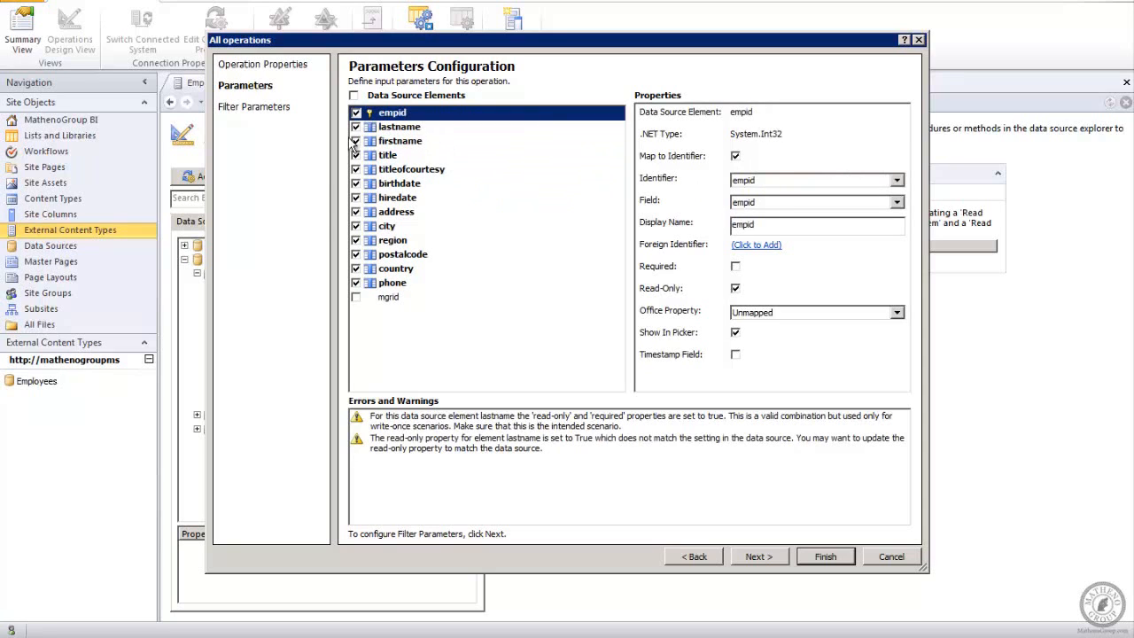
Step: Proceed to the filter parameters configuration and add a filter parameter on the empid element
{"action": "left_click", "coordinate": [760, 557]}
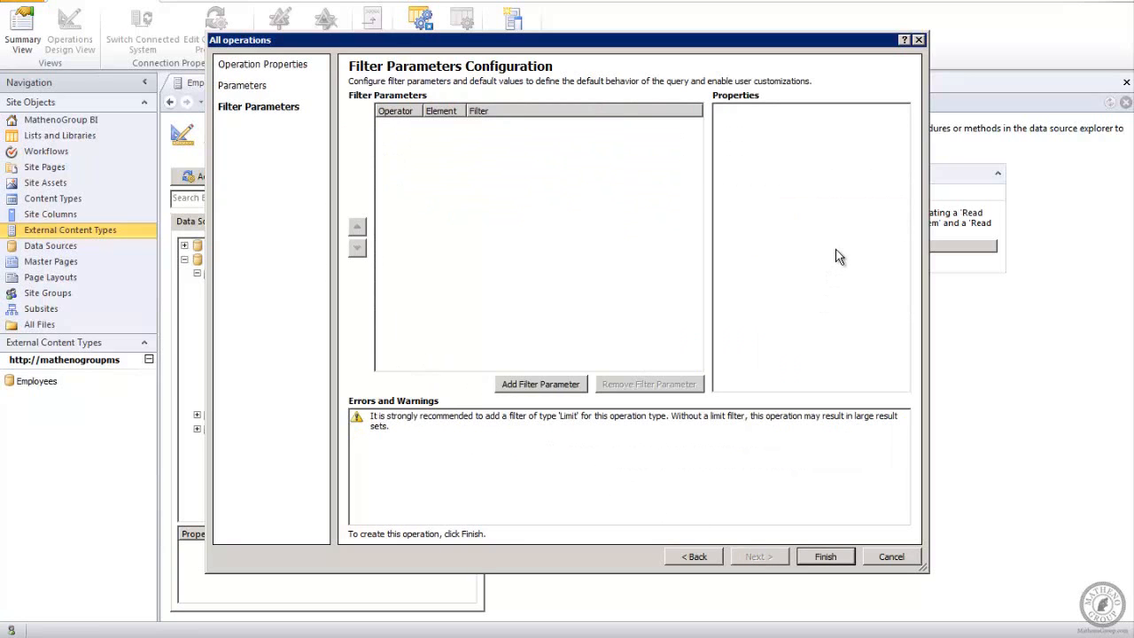
{"action": "left_click", "coordinate": [560, 386]}
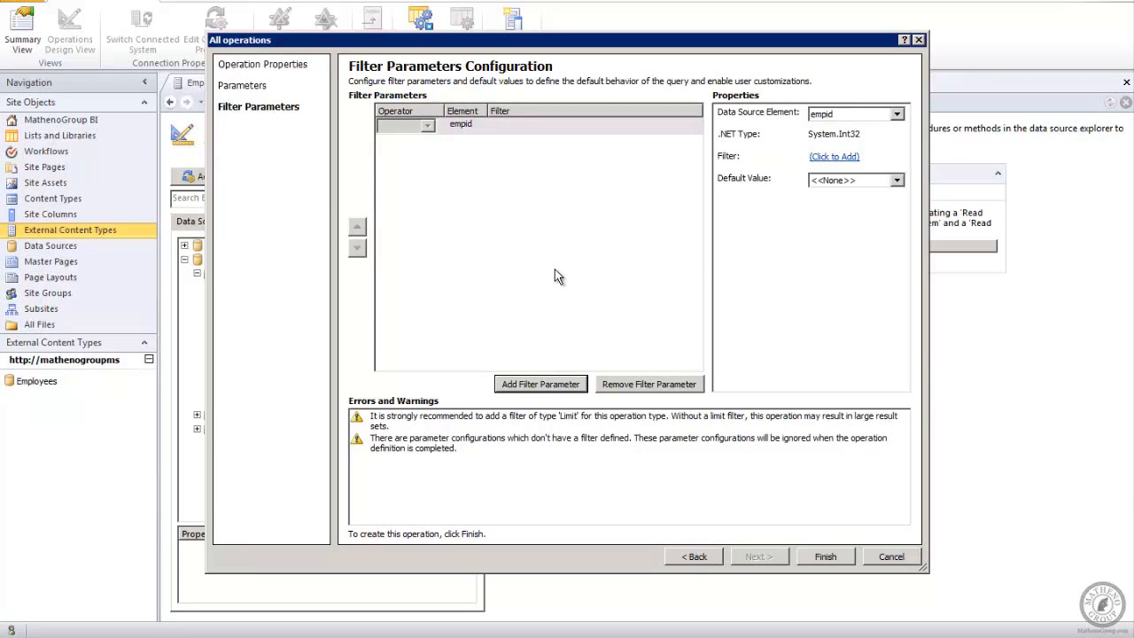
{"action": "left_click", "coordinate": [897, 114]}
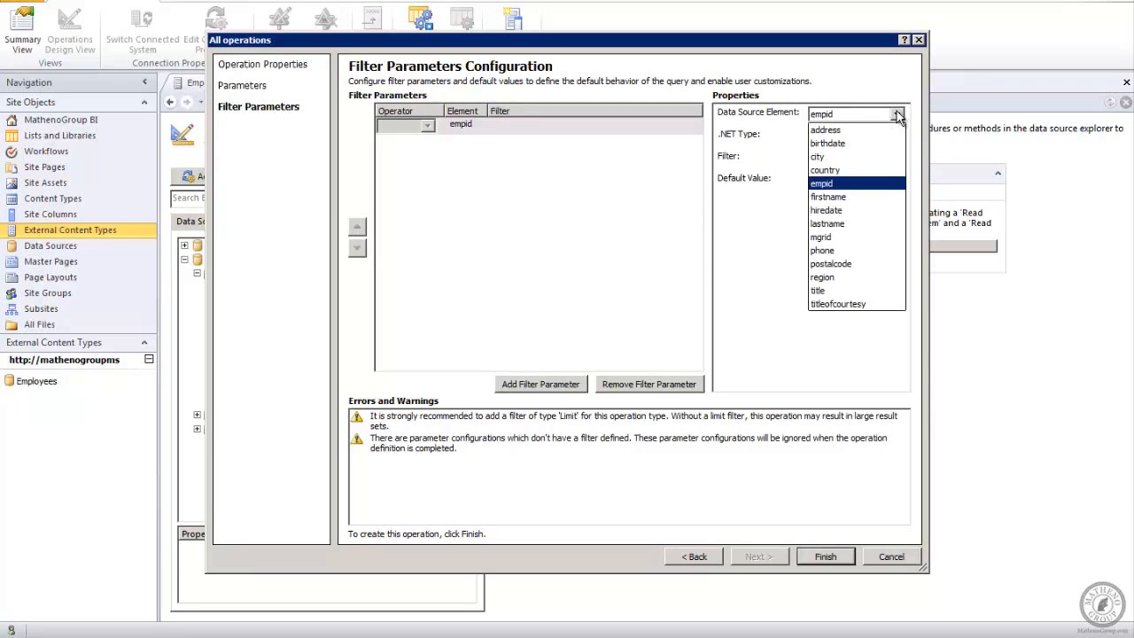
{"action": "left_click", "coordinate": [897, 116]}
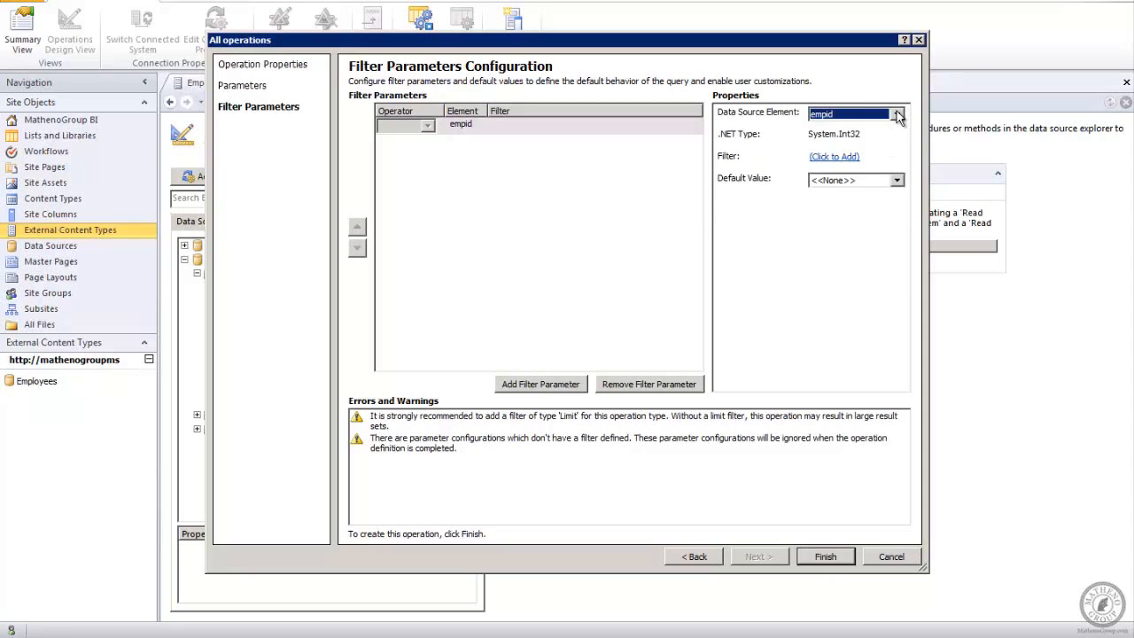
Step: Try configuring a Comparison filter on empid with the Greater Than operator, and check the option for ignoring the filter
{"action": "left_click", "coordinate": [834, 157]}
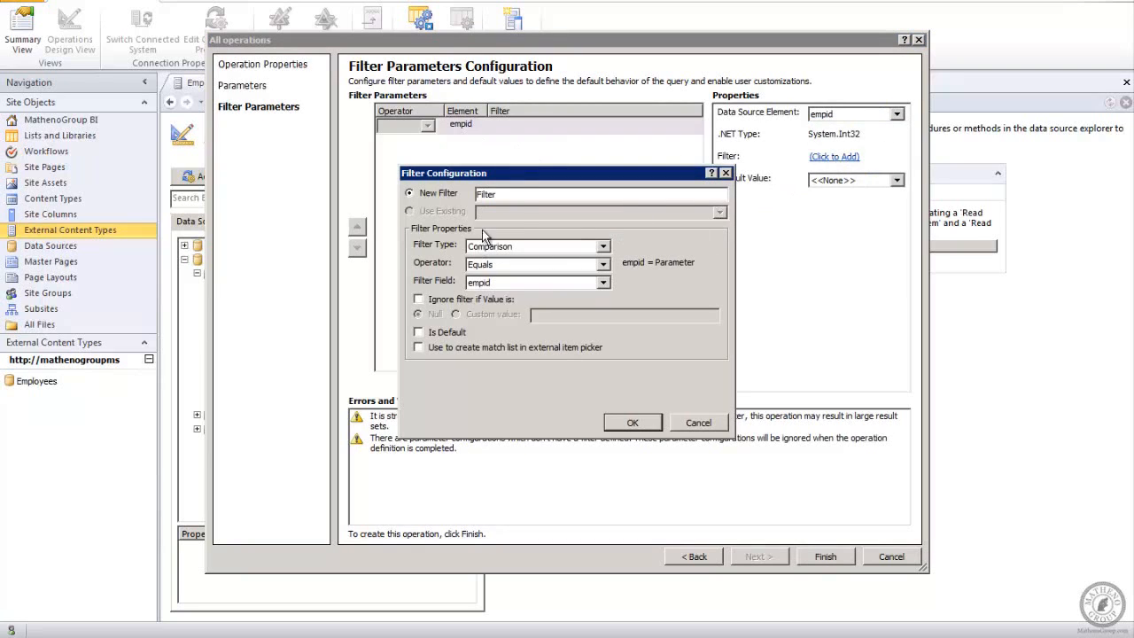
{"action": "left_click", "coordinate": [510, 194]}
{"action": "left_click", "coordinate": [604, 264]}
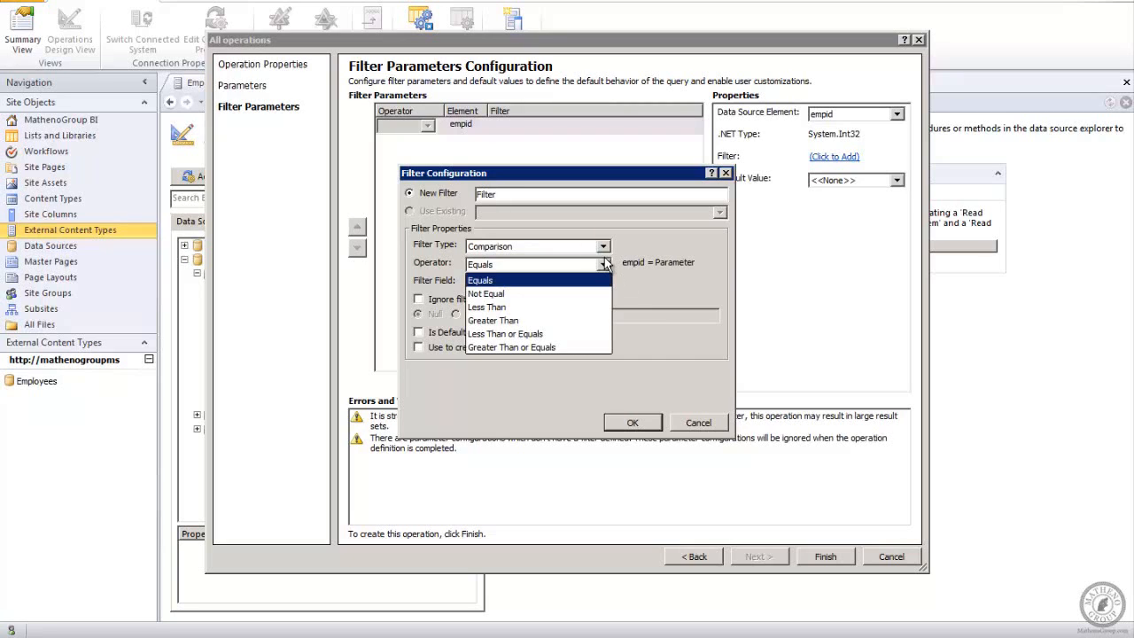
{"action": "left_click", "coordinate": [564, 321]}
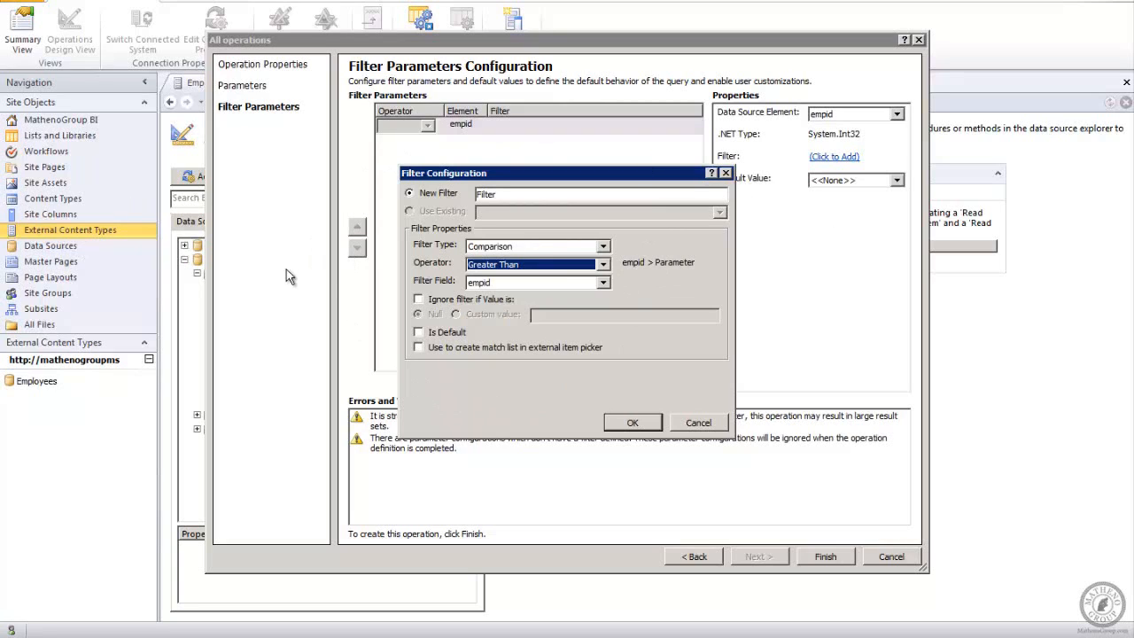
{"action": "left_click", "coordinate": [418, 299]}
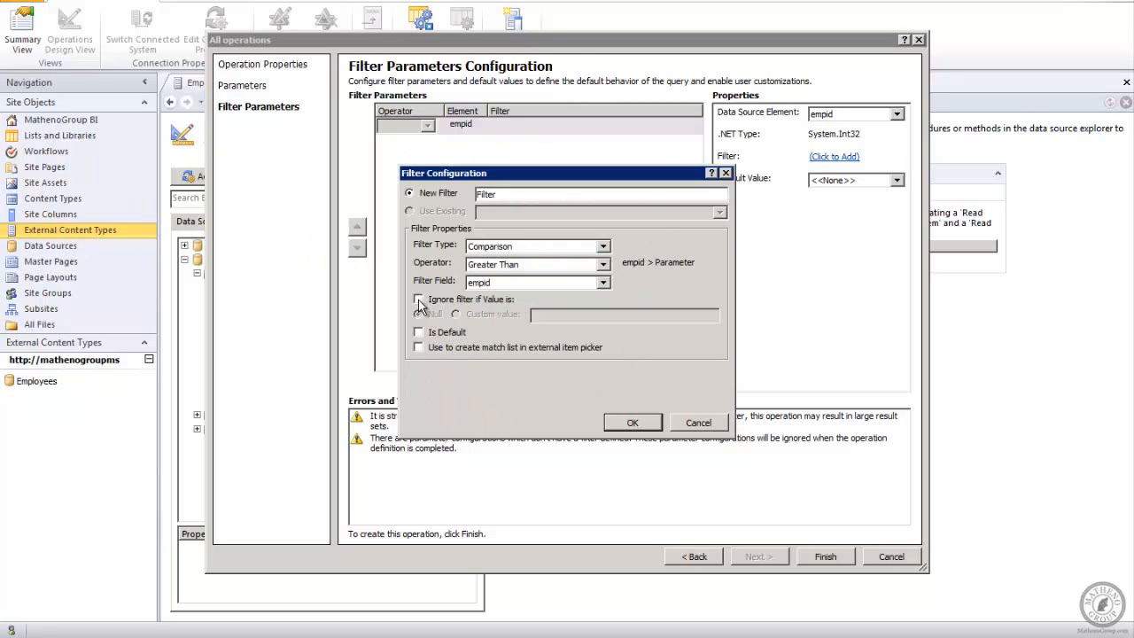
{"action": "left_click", "coordinate": [418, 300]}
{"action": "left_click", "coordinate": [698, 423]}
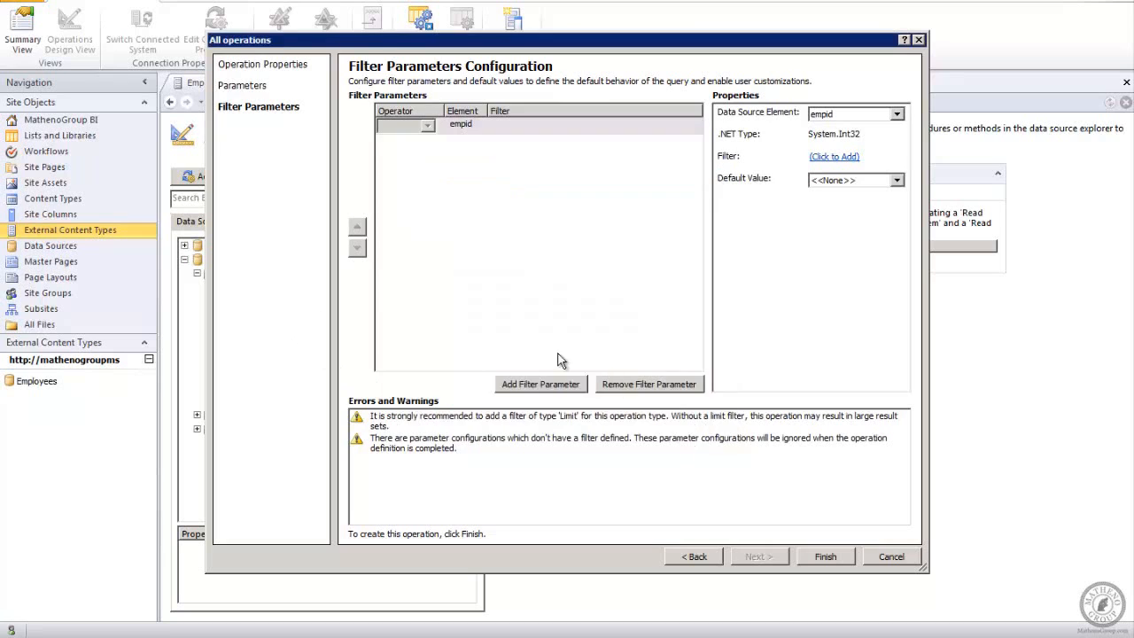
Step: Complete the all-operations setup without the empid filter parameter, and save the external content type
{"action": "left_click", "coordinate": [660, 388]}
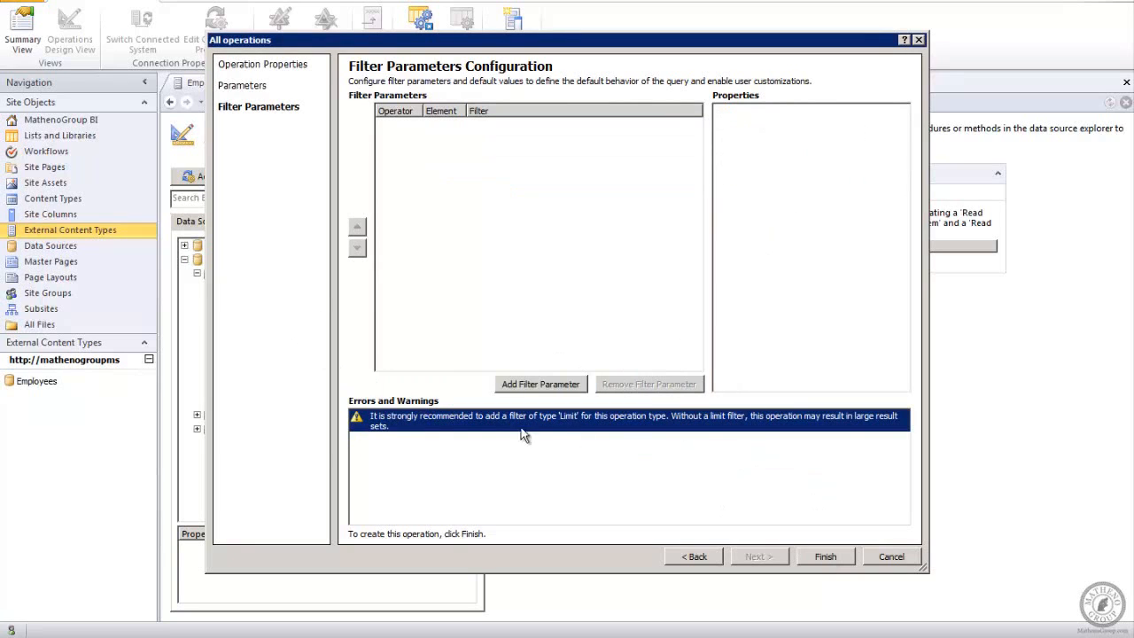
{"action": "left_click", "coordinate": [825, 557]}
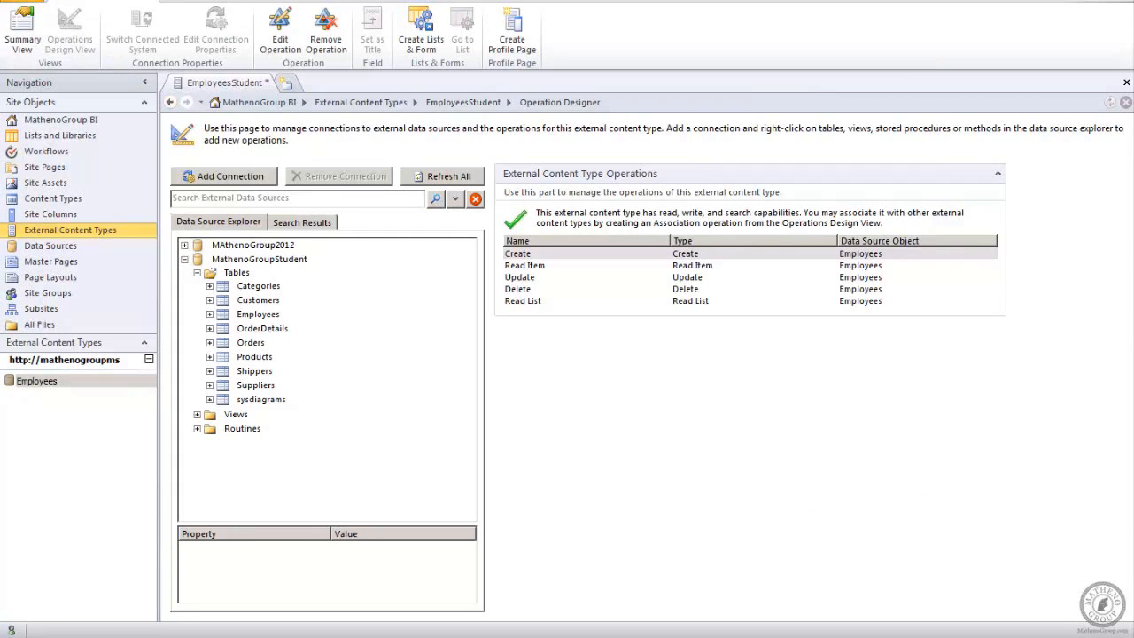
{"action": "key", "text": "ctrl+s"}
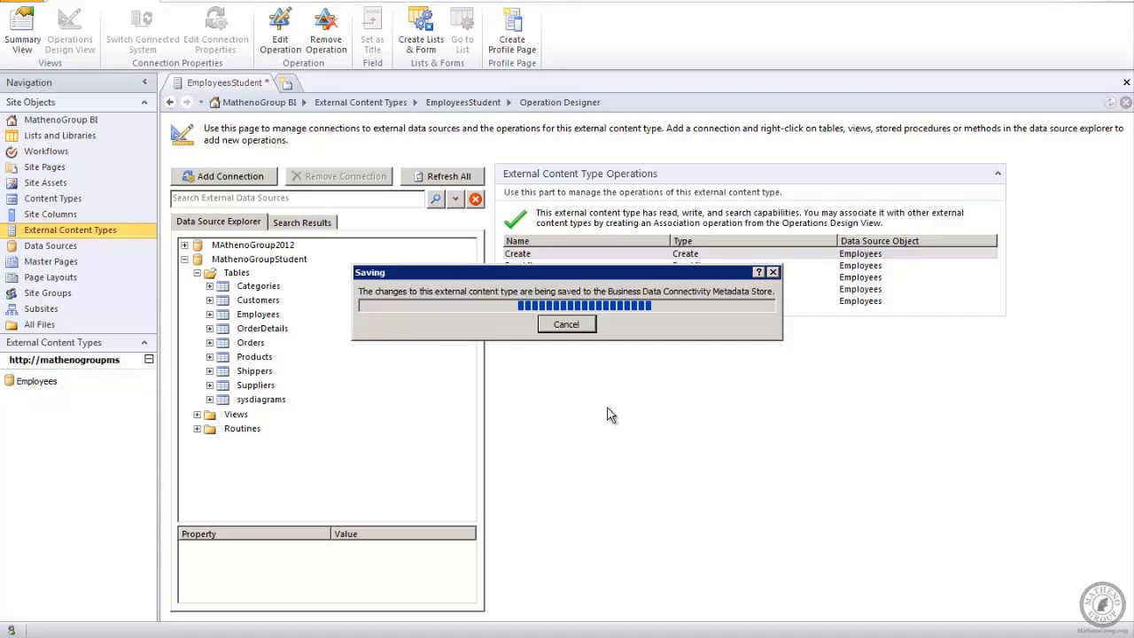
Step: Open EmployeesStudent from the list of external content types to review its settings, operations and fields
{"action": "left_click", "coordinate": [34, 232]}
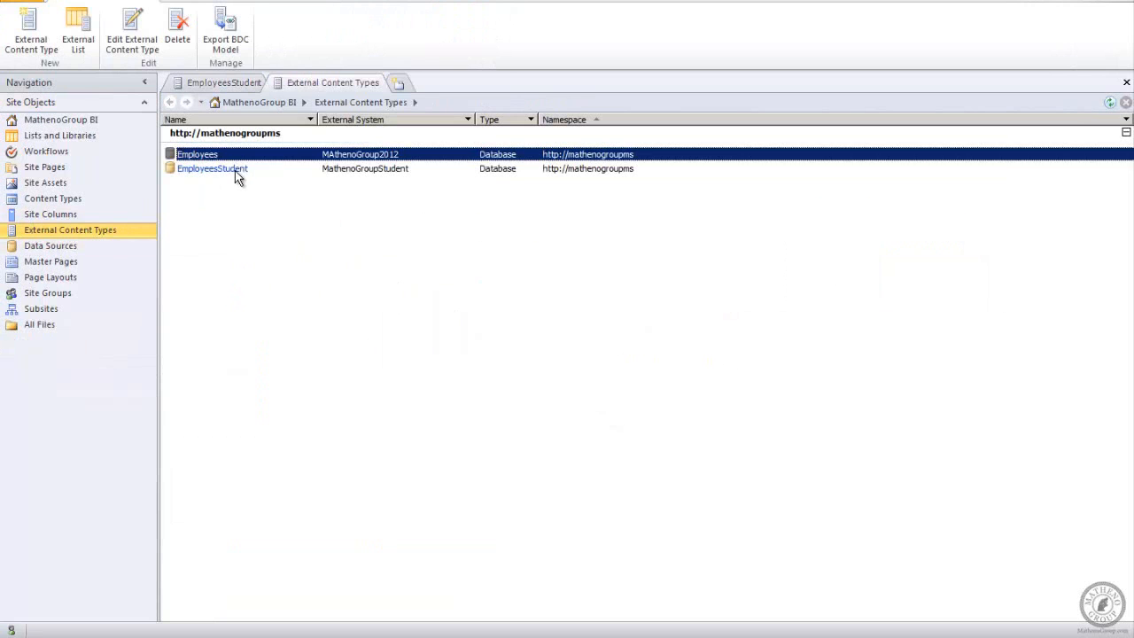
{"action": "left_click", "coordinate": [235, 171]}
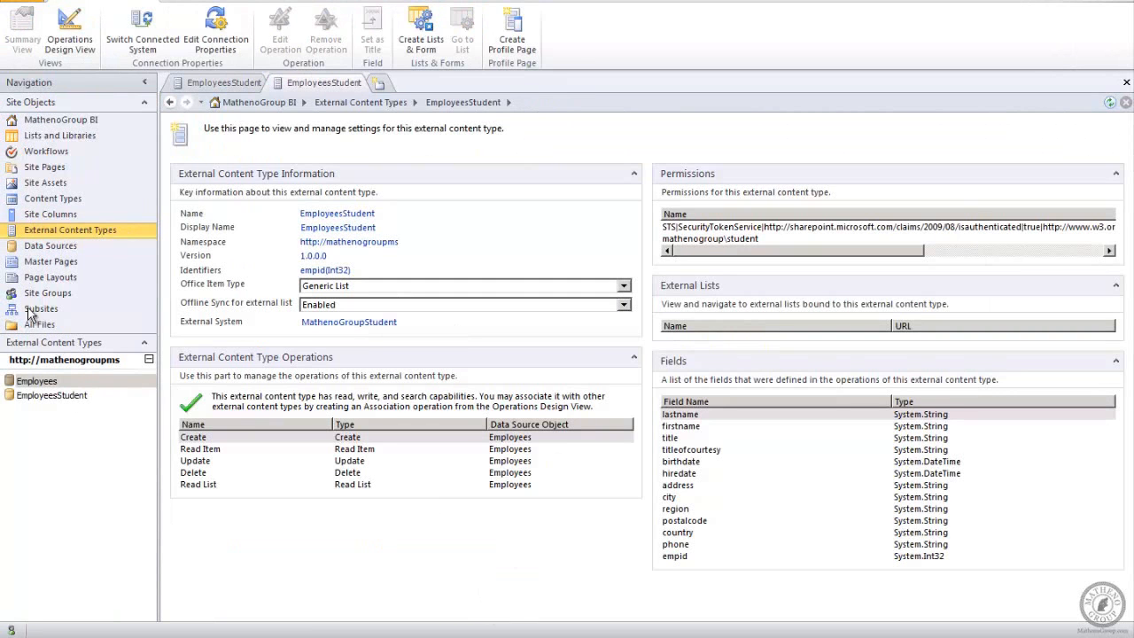
{"action": "left_click", "coordinate": [26, 230]}
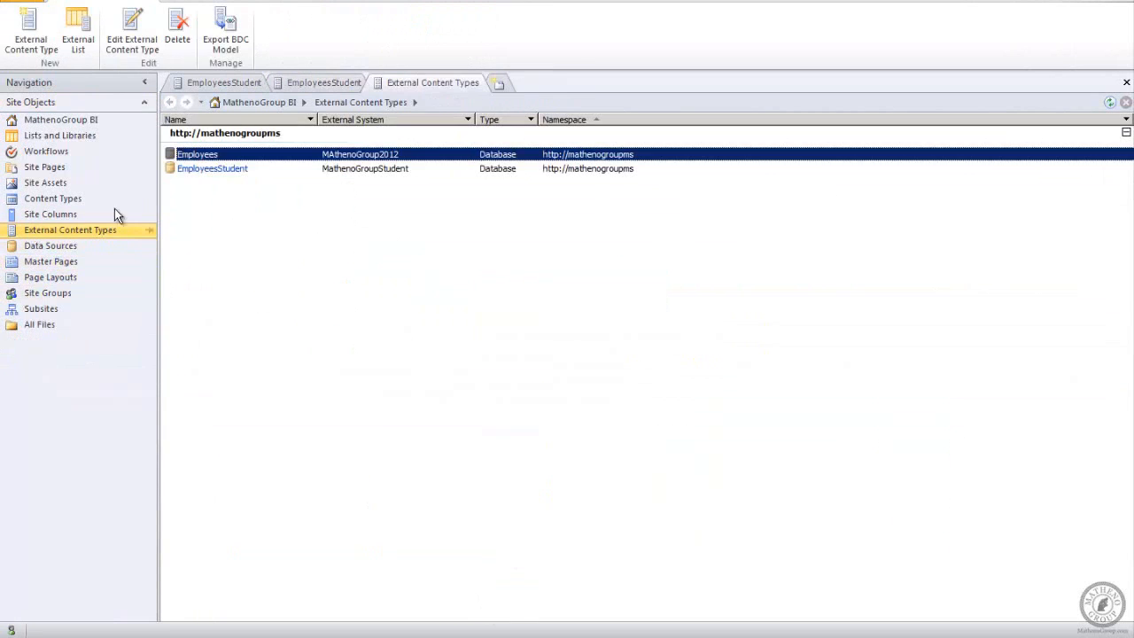
{"action": "left_click", "coordinate": [201, 175]}
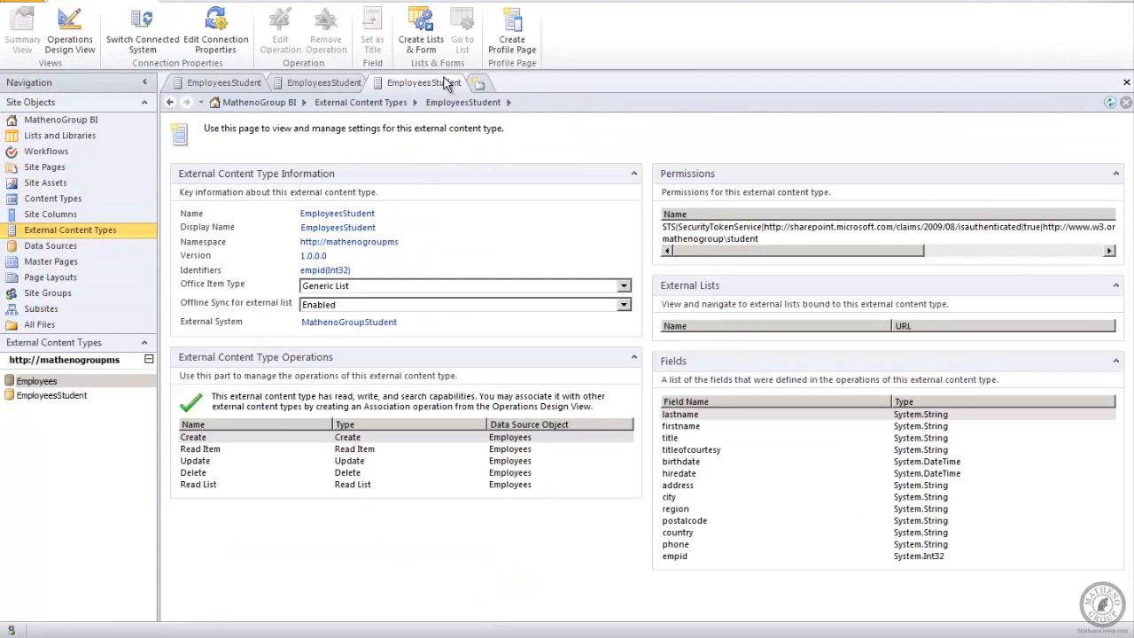
Step: Close the duplicate EmployeesStudent pages, leaving a single one open
{"action": "left_click", "coordinate": [326, 84]}
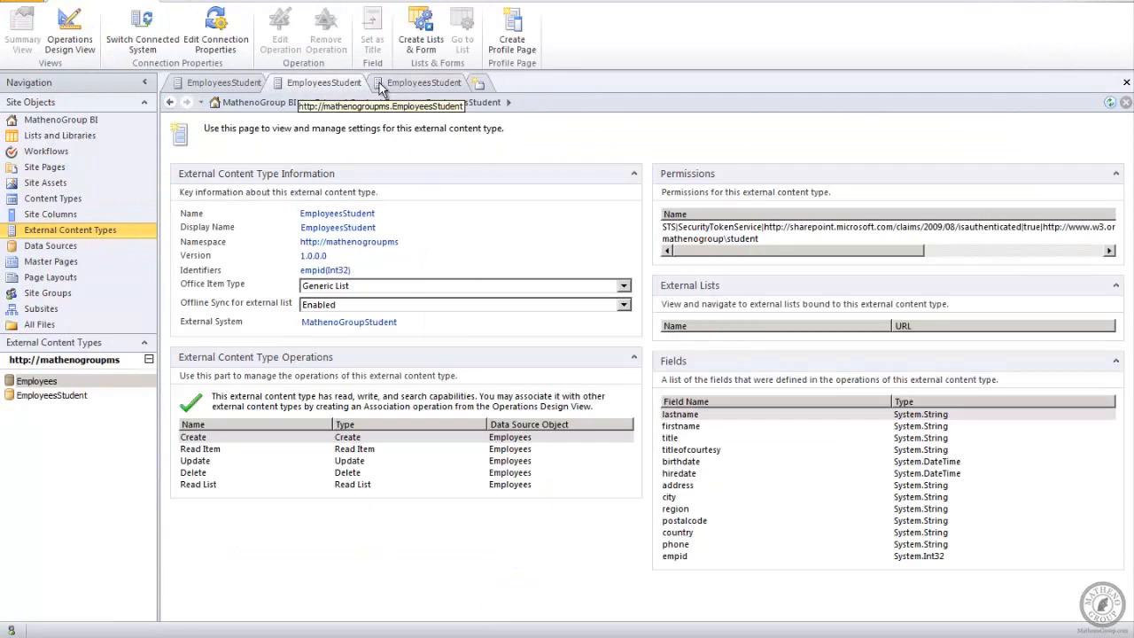
{"action": "right_click", "coordinate": [459, 85]}
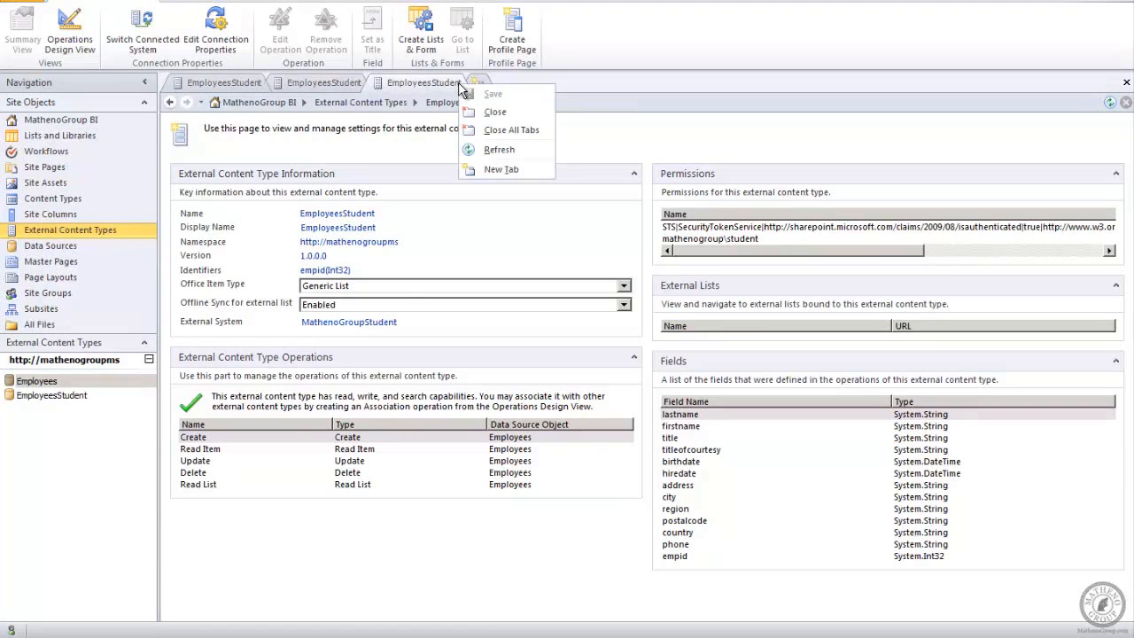
{"action": "left_click", "coordinate": [494, 112]}
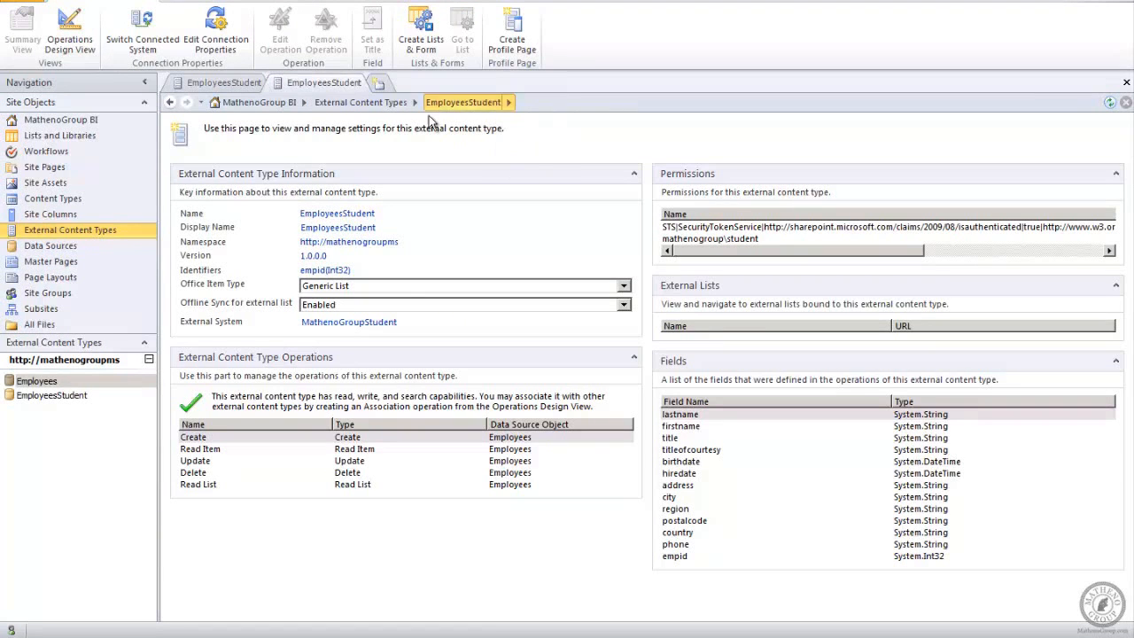
{"action": "right_click", "coordinate": [341, 89]}
{"action": "left_click", "coordinate": [377, 111]}
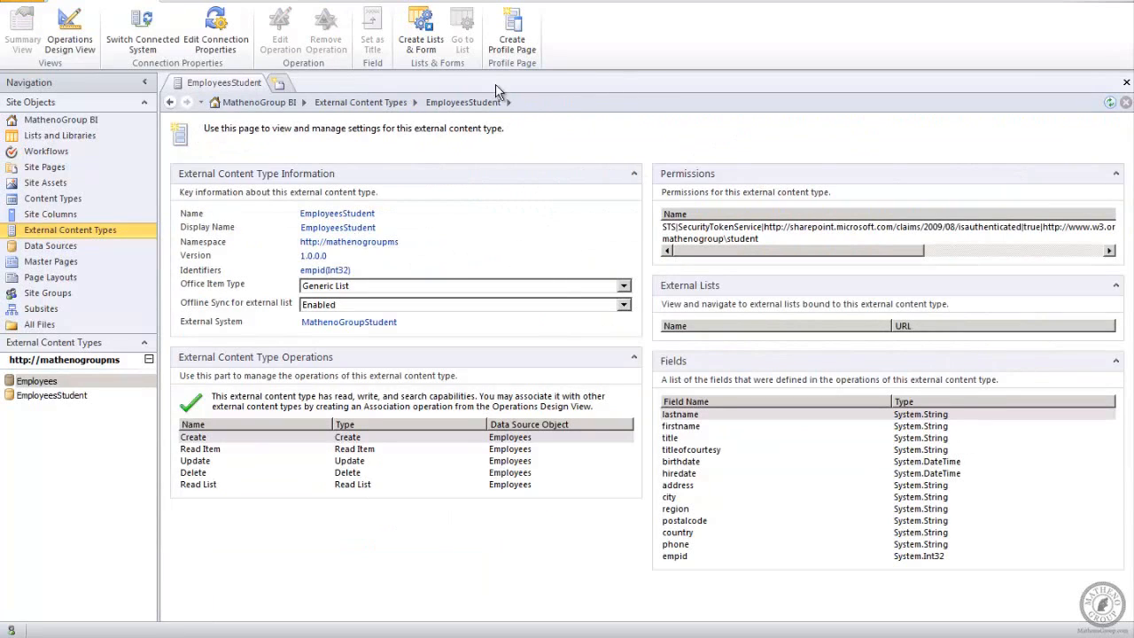
Step: Create a new external list named Employees Student with the Read Item operation and the MathenoGroupStudent system instance
{"action": "left_click", "coordinate": [422, 31]}
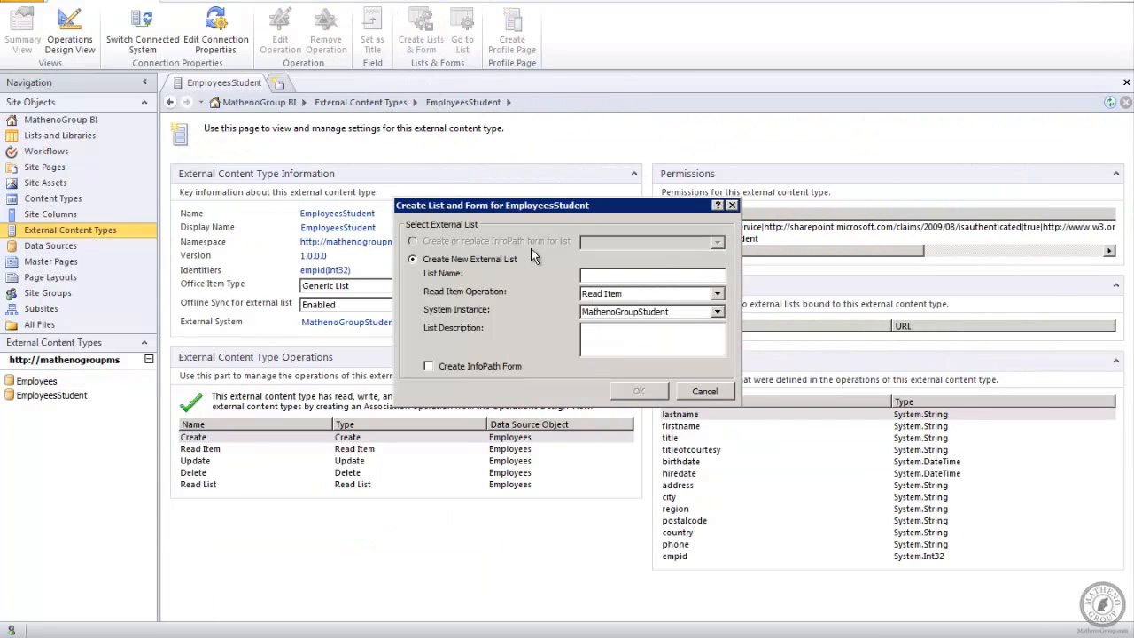
{"action": "left_click", "coordinate": [596, 278]}
{"action": "type", "text": "Employees St"}
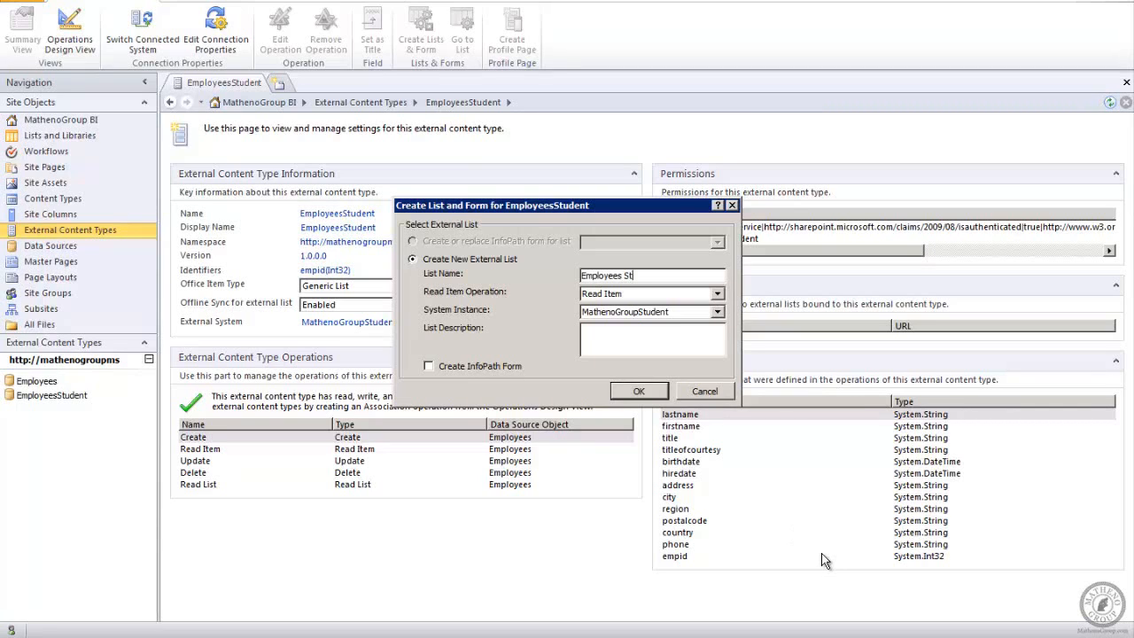
{"action": "type", "text": "udent"}
{"action": "left_click", "coordinate": [718, 295]}
{"action": "left_click", "coordinate": [718, 298]}
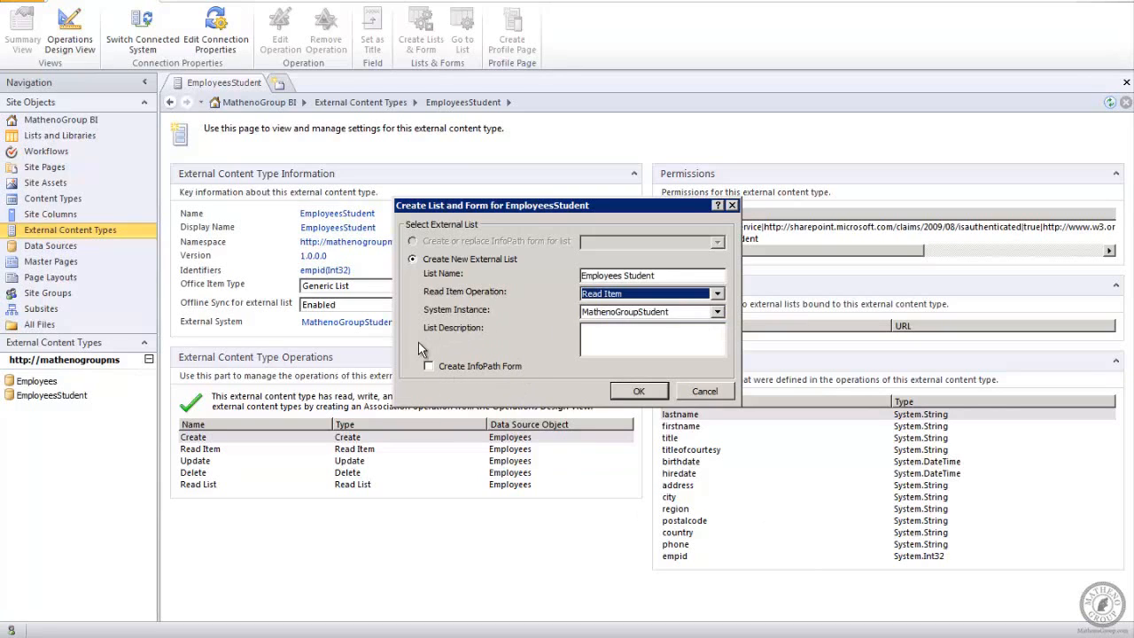
{"action": "left_click", "coordinate": [635, 394]}
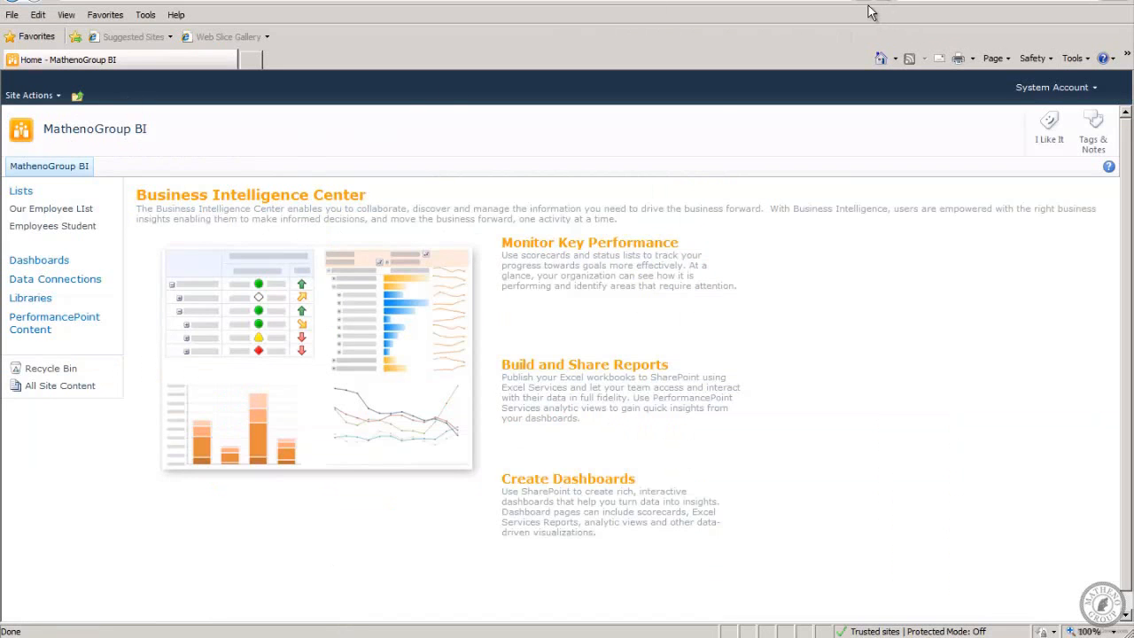
Step: On the MathenoGroup BI site in the browser, open the Employees Student list and sort it ascending by empid
{"action": "left_click", "coordinate": [47, 229]}
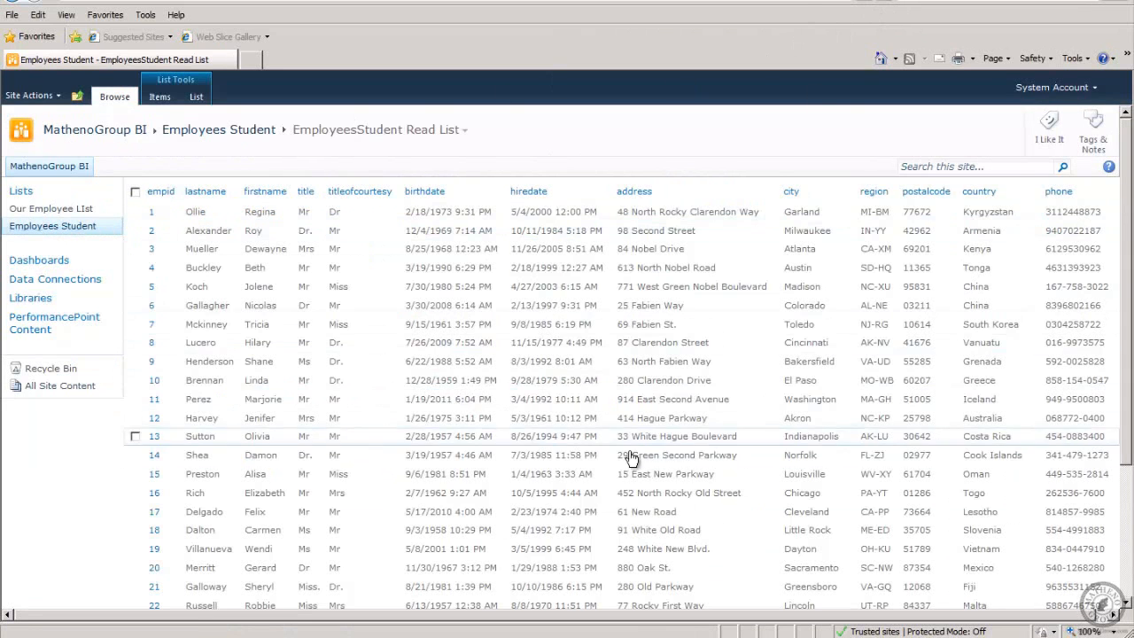
{"action": "left_click", "coordinate": [136, 191]}
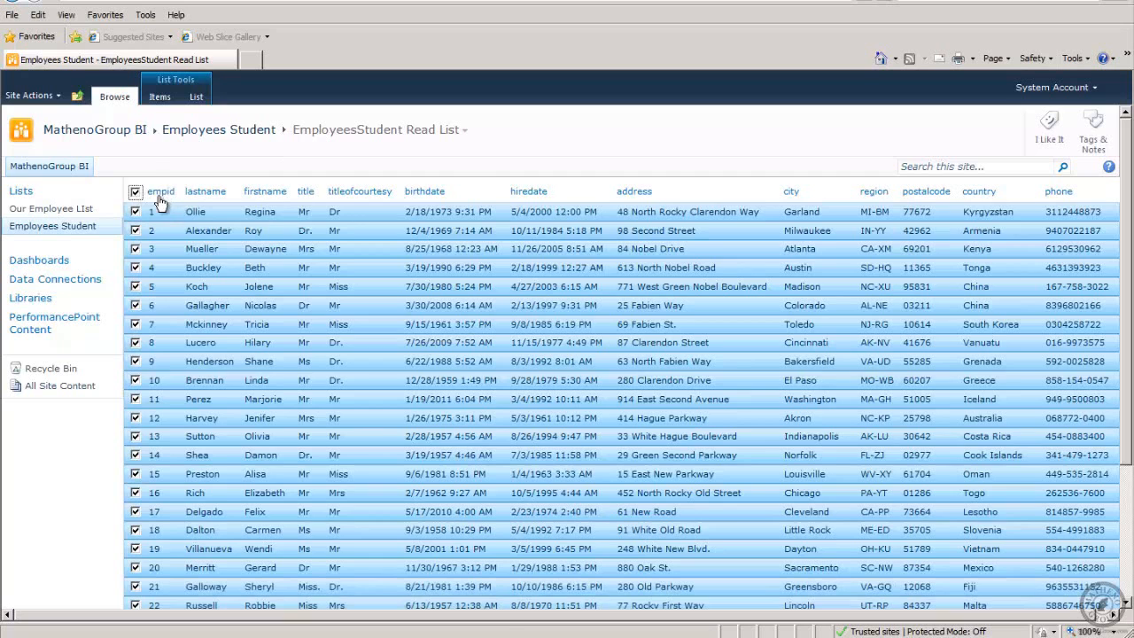
{"action": "left_click", "coordinate": [160, 195]}
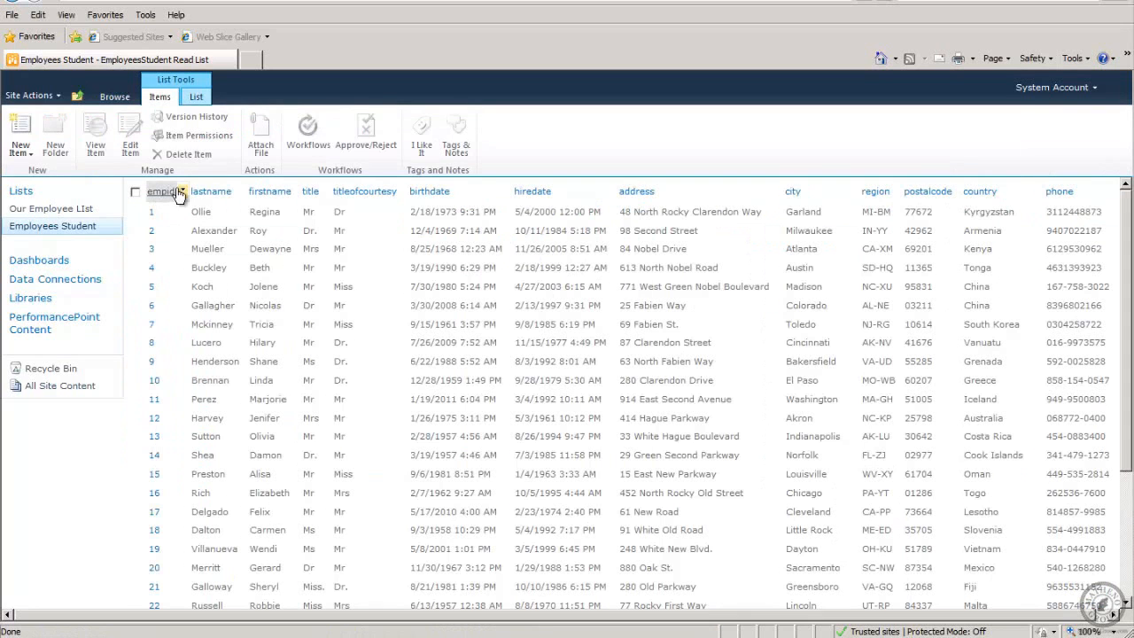
Step: Filter the Employees Student list to empid 9 and to titleofcourtesy Dr
{"action": "left_click", "coordinate": [182, 193]}
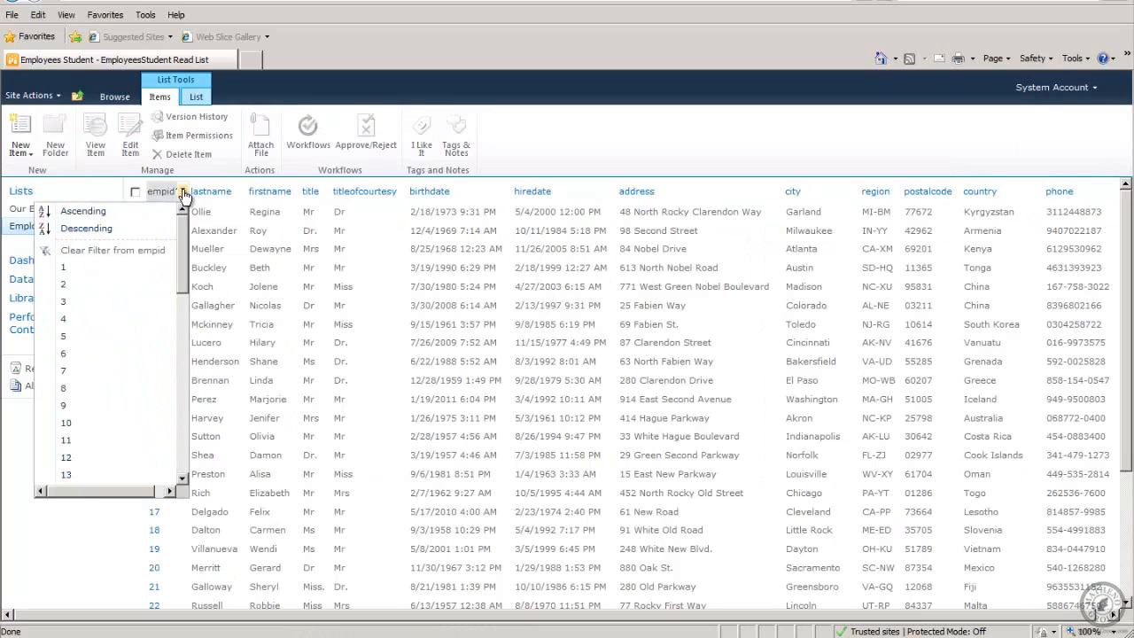
{"action": "left_click", "coordinate": [72, 403]}
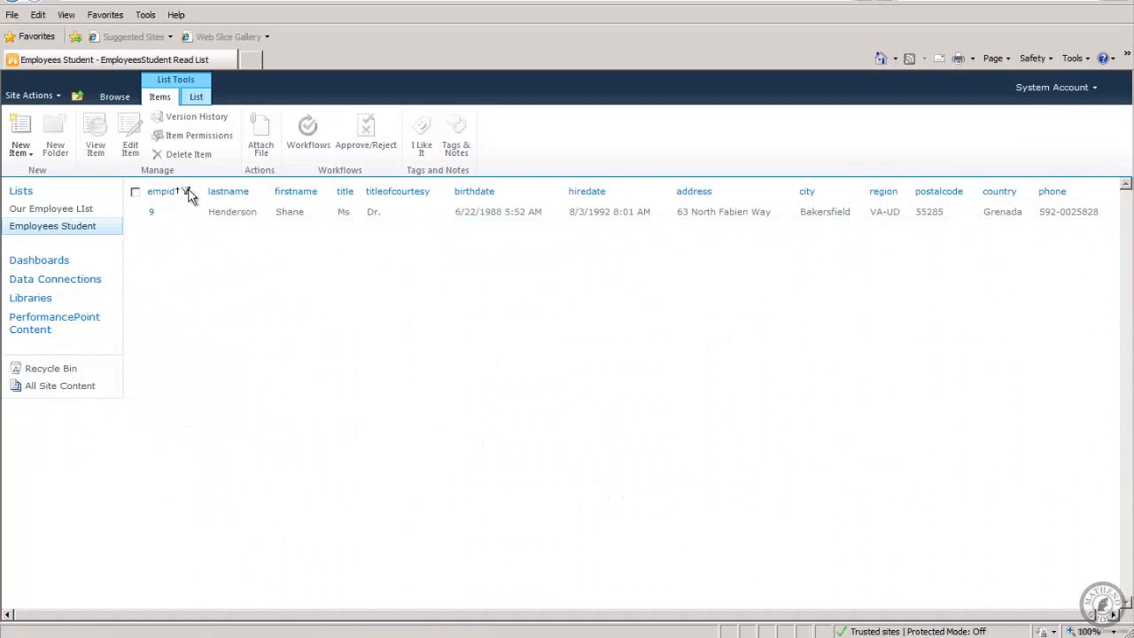
{"action": "mouse_move", "coordinate": [181, 193]}
{"action": "left_click", "coordinate": [447, 194]}
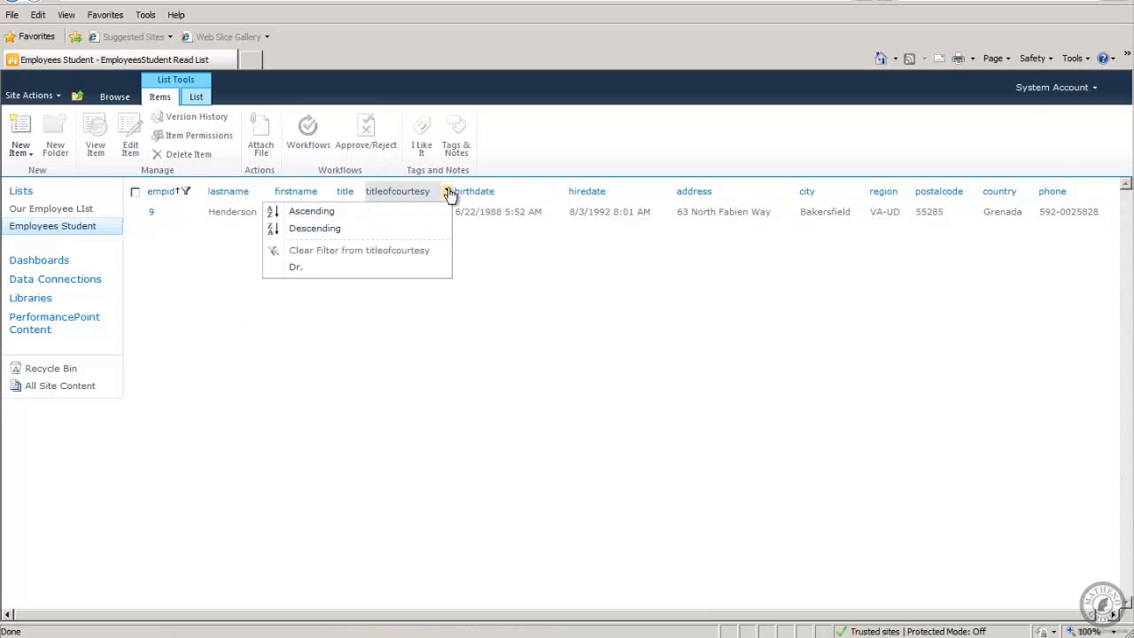
{"action": "left_click", "coordinate": [305, 271]}
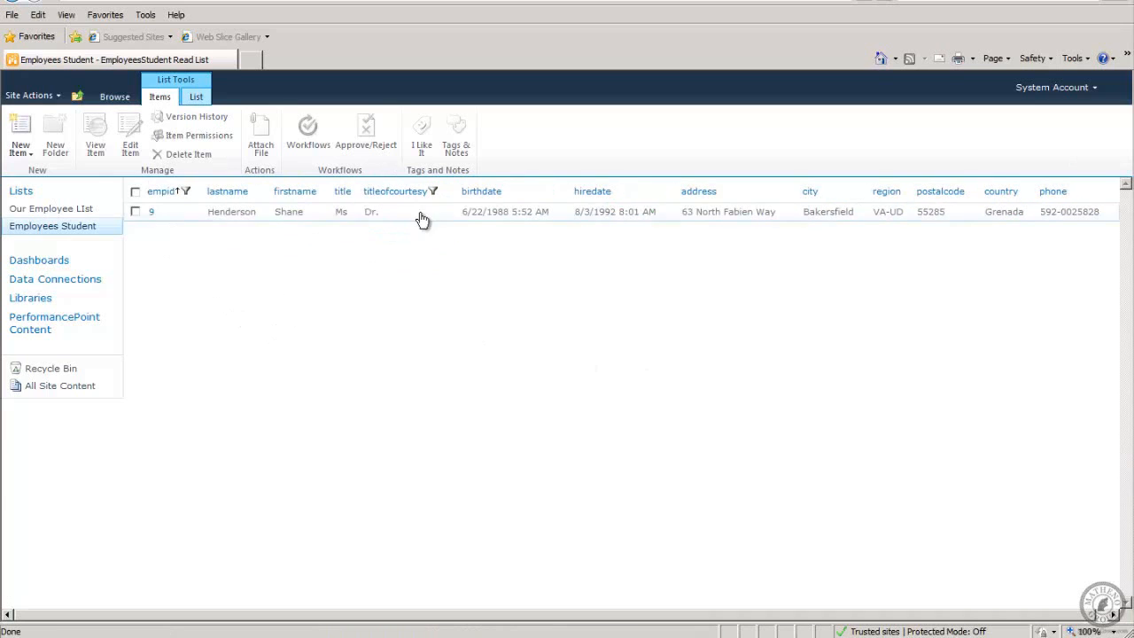
Step: Clear the empid filter from the Employees Student list
{"action": "left_click", "coordinate": [200, 192]}
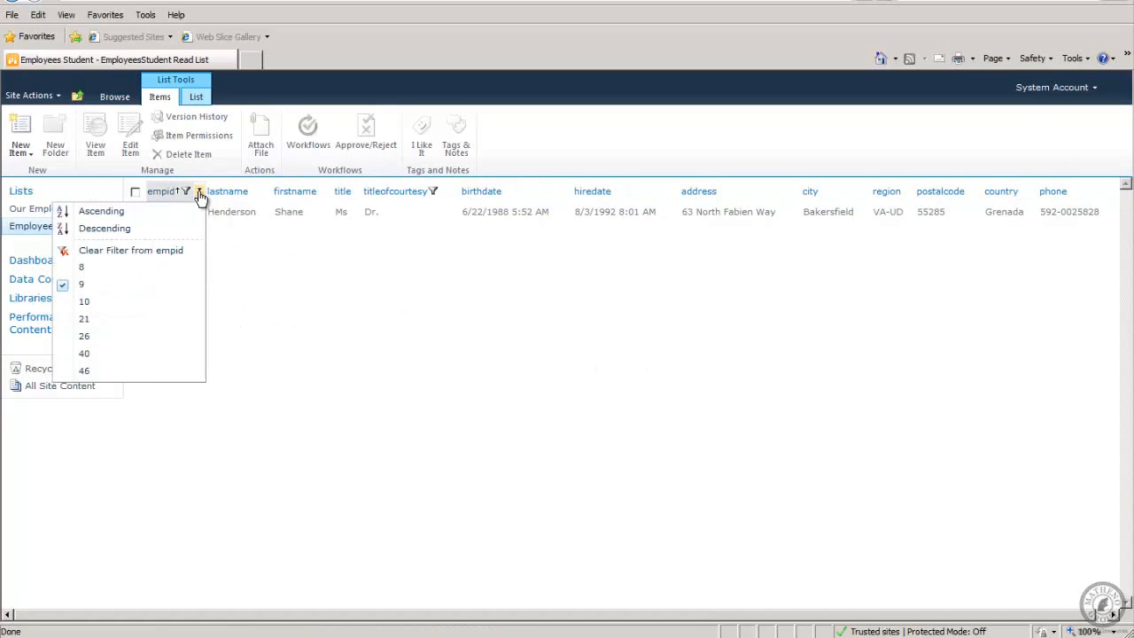
{"action": "left_click", "coordinate": [142, 252]}
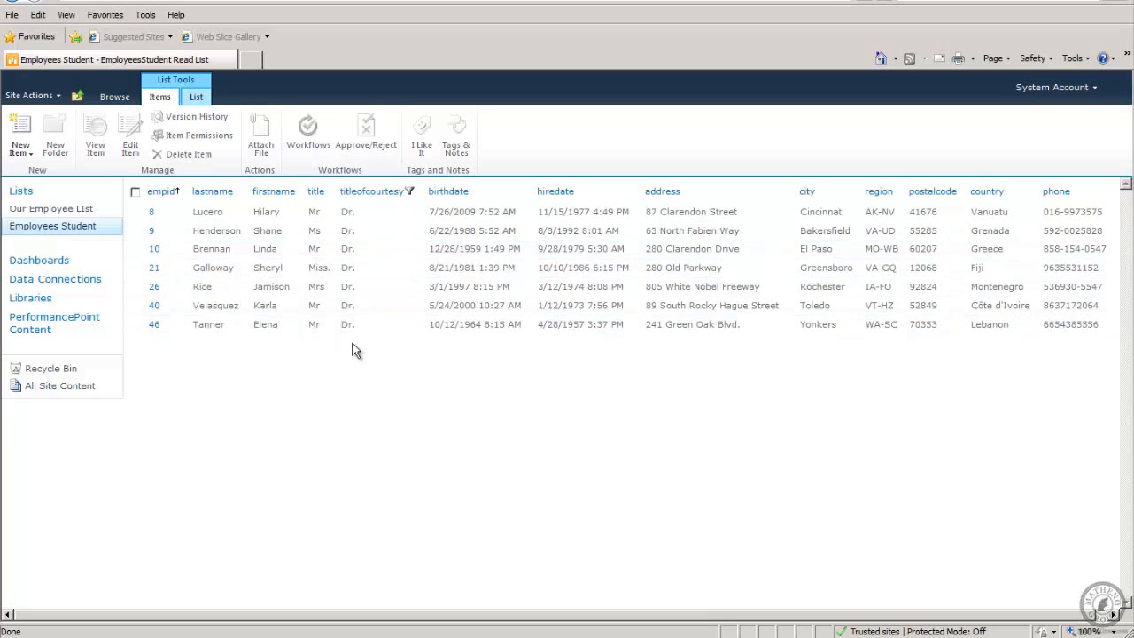
{"action": "mouse_move", "coordinate": [416, 194]}
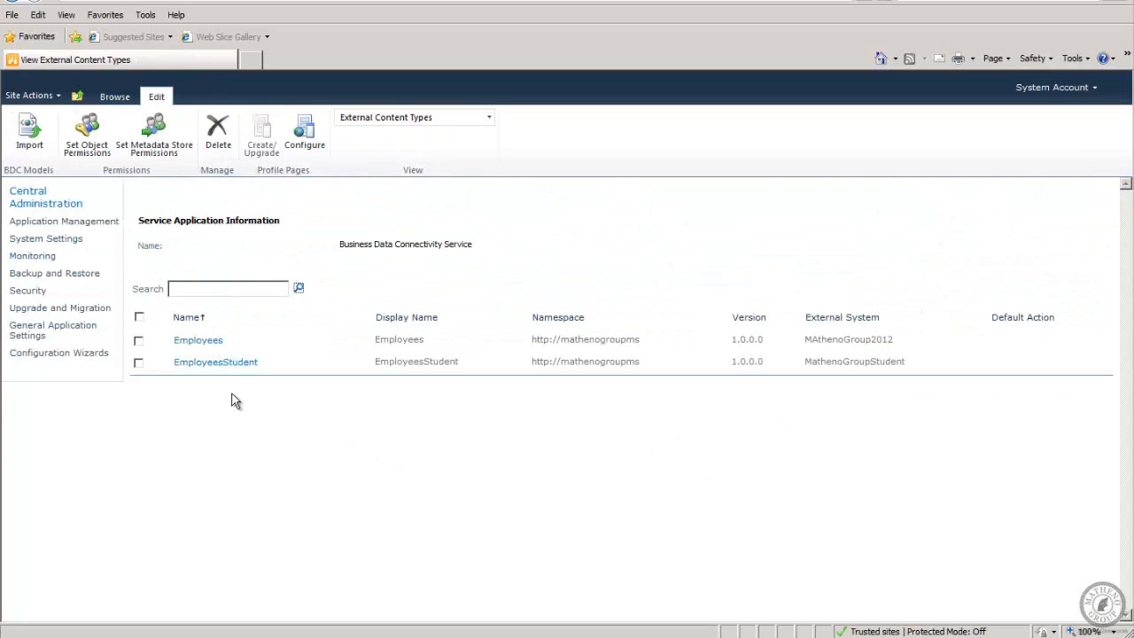
Step: Select the EmployeesStudent external content type in Central Administration and review its object permissions, leaving them as they are
{"action": "left_click", "coordinate": [138, 363]}
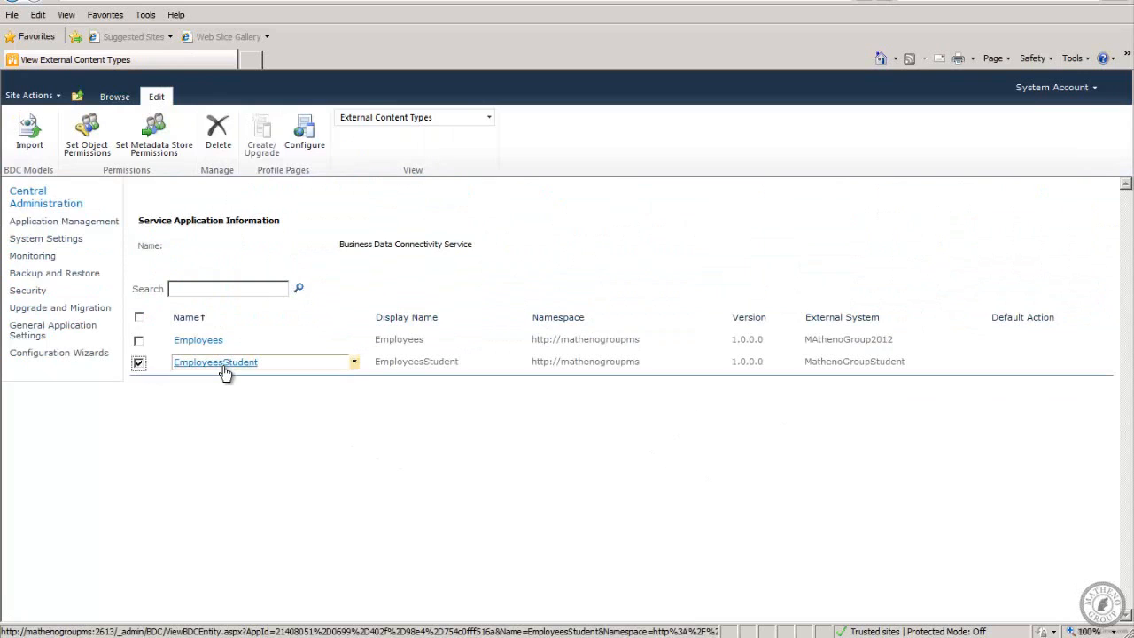
{"action": "left_click", "coordinate": [353, 365]}
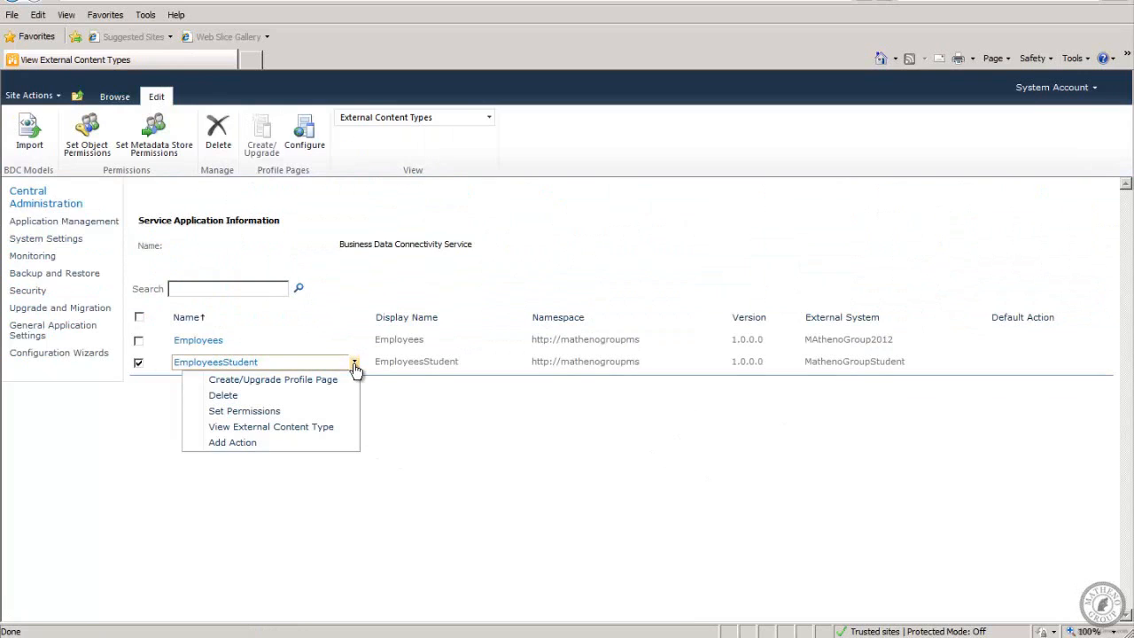
{"action": "left_click", "coordinate": [281, 411]}
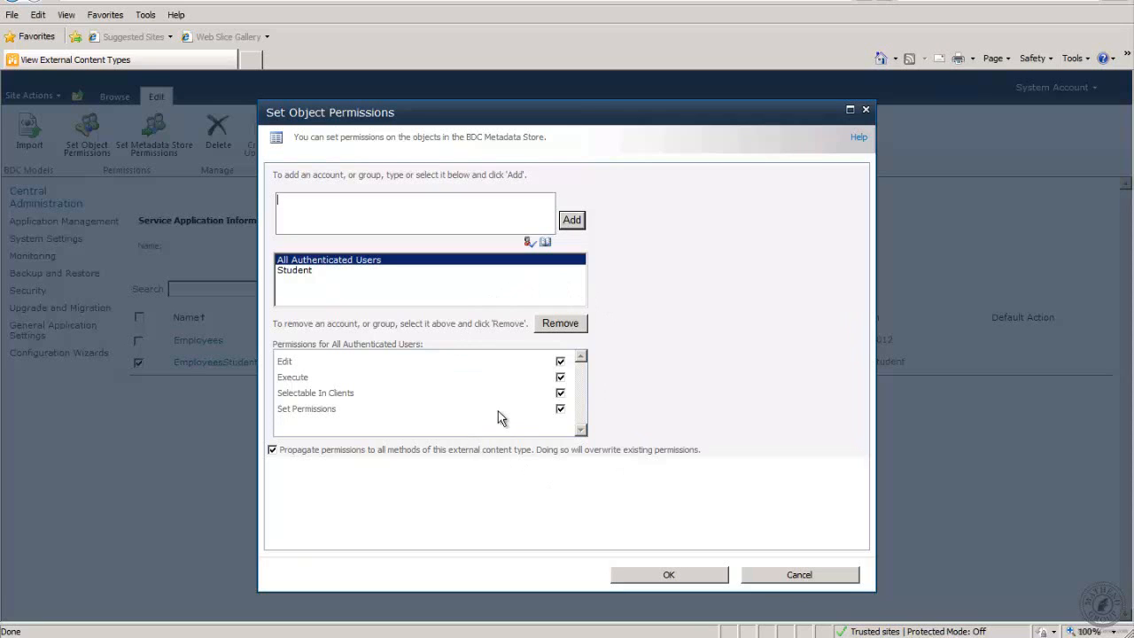
{"action": "left_click", "coordinate": [828, 578]}
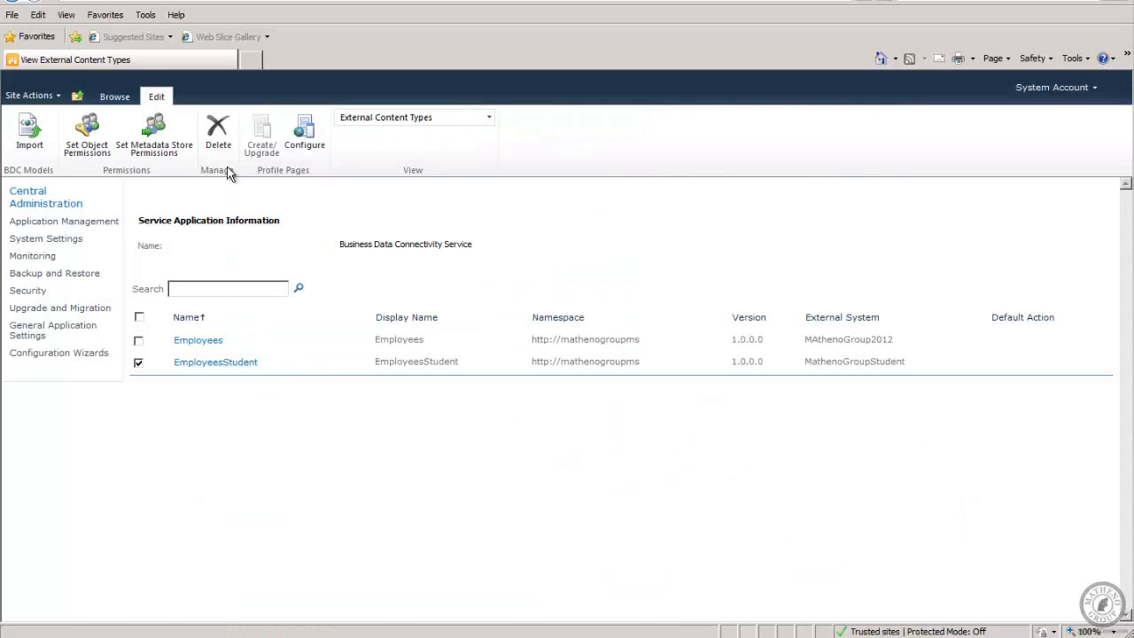
Step: Review the metadata store permissions of the Business Data Connectivity Service and close them without saving
{"action": "left_click", "coordinate": [160, 132]}
{"action": "left_click", "coordinate": [168, 142]}
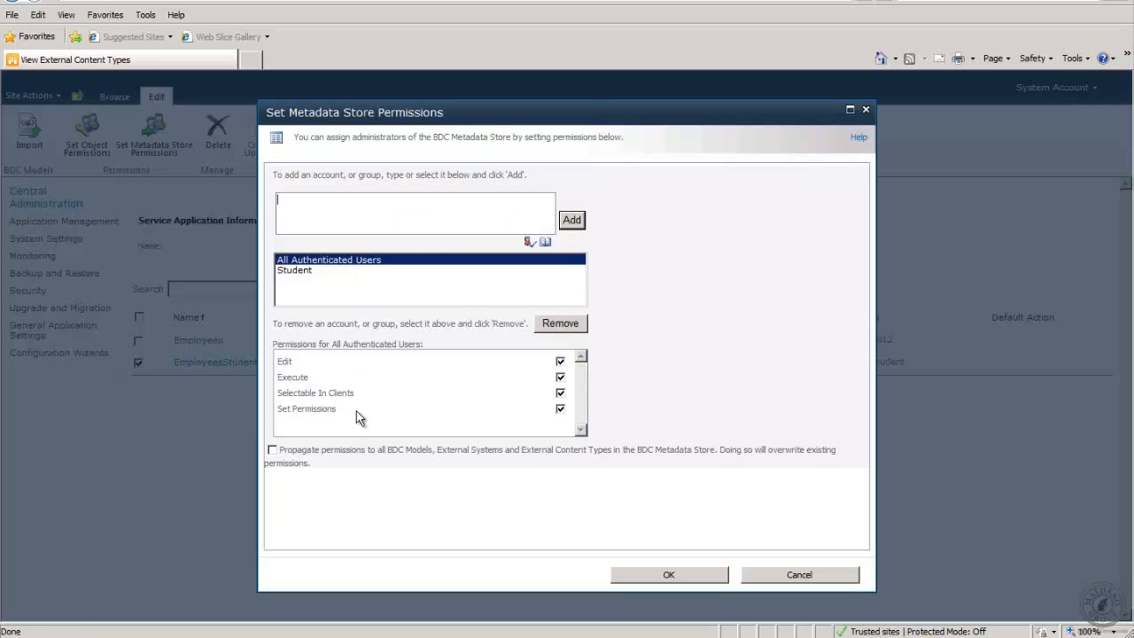
{"action": "left_click", "coordinate": [798, 576]}
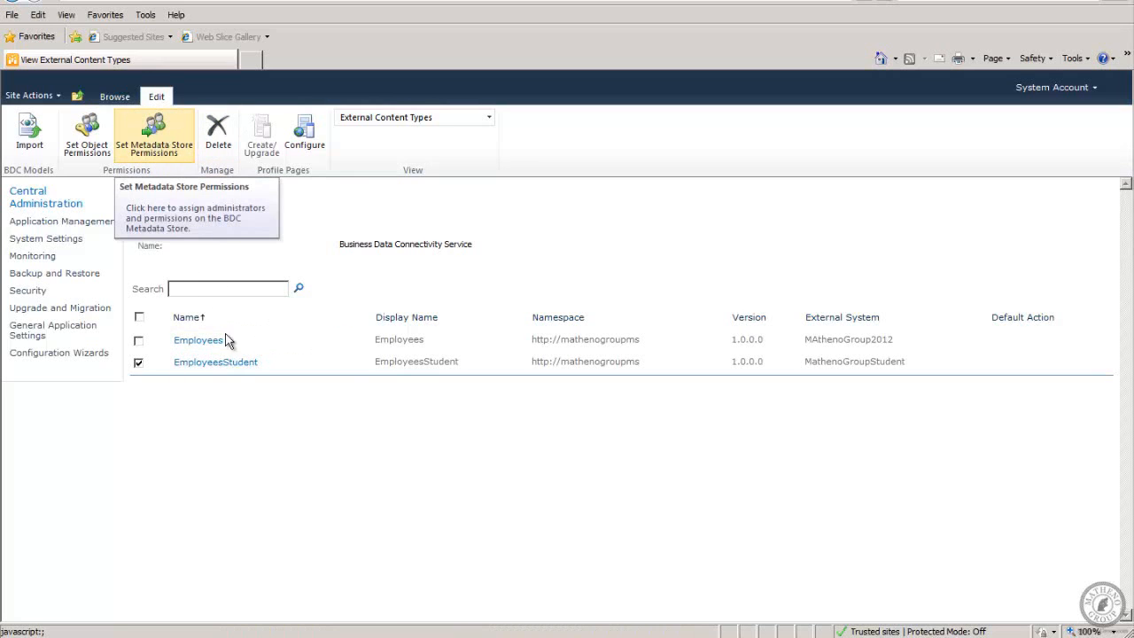
{"action": "mouse_move", "coordinate": [202, 342]}
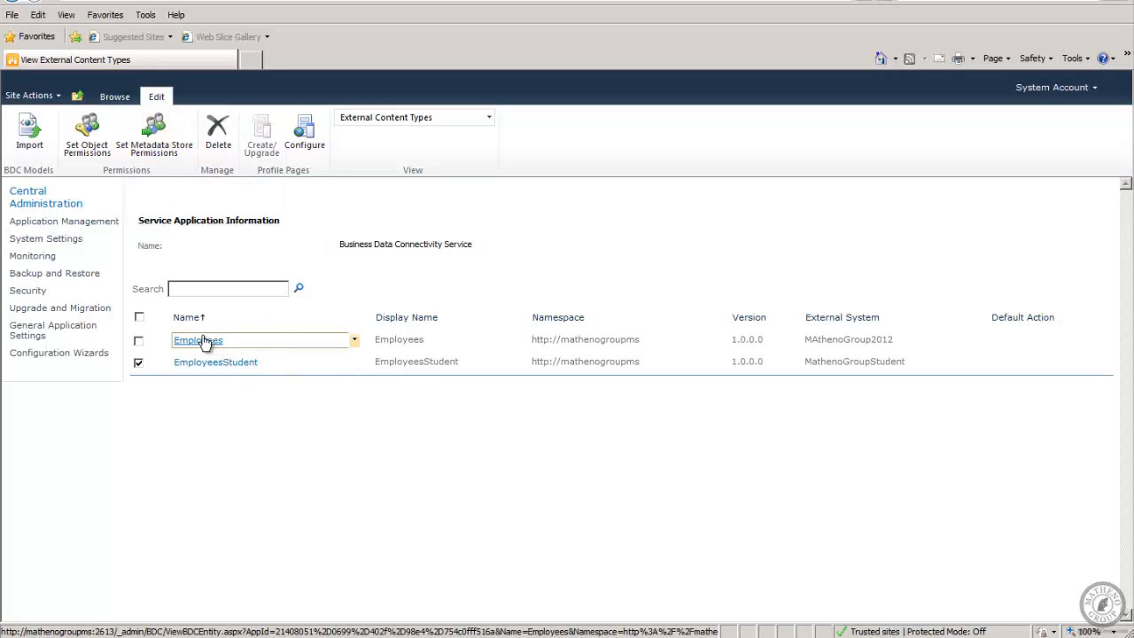
{"action": "mouse_move", "coordinate": [228, 365]}
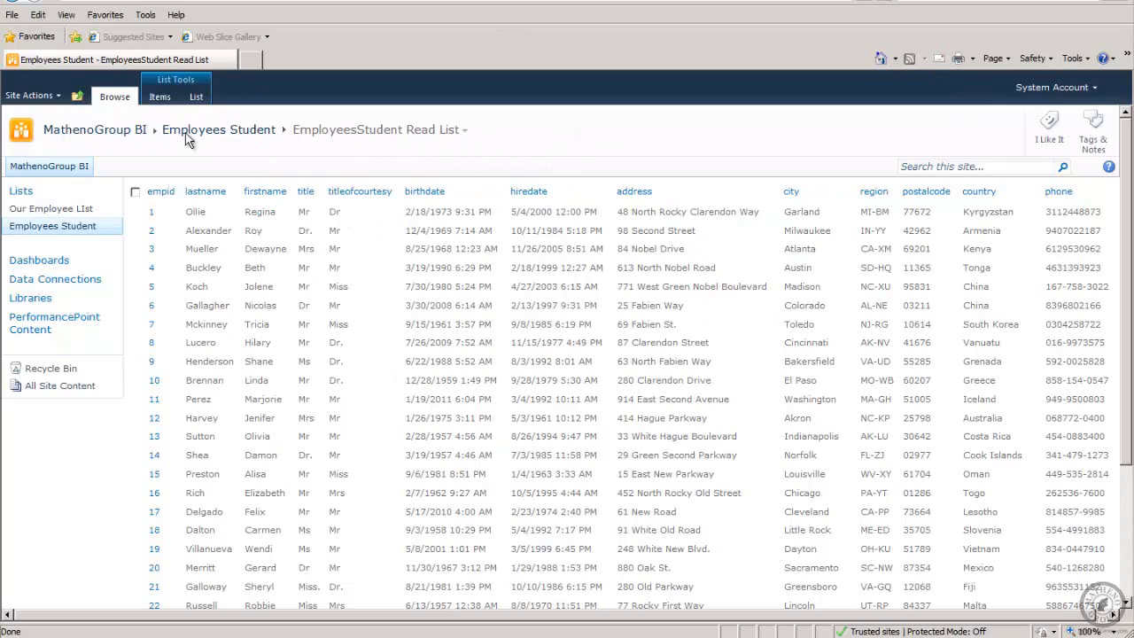
Step: Examine the list settings of the Employees Student list on the MathenoGroup BI site, and return to the list
{"action": "left_click", "coordinate": [196, 97]}
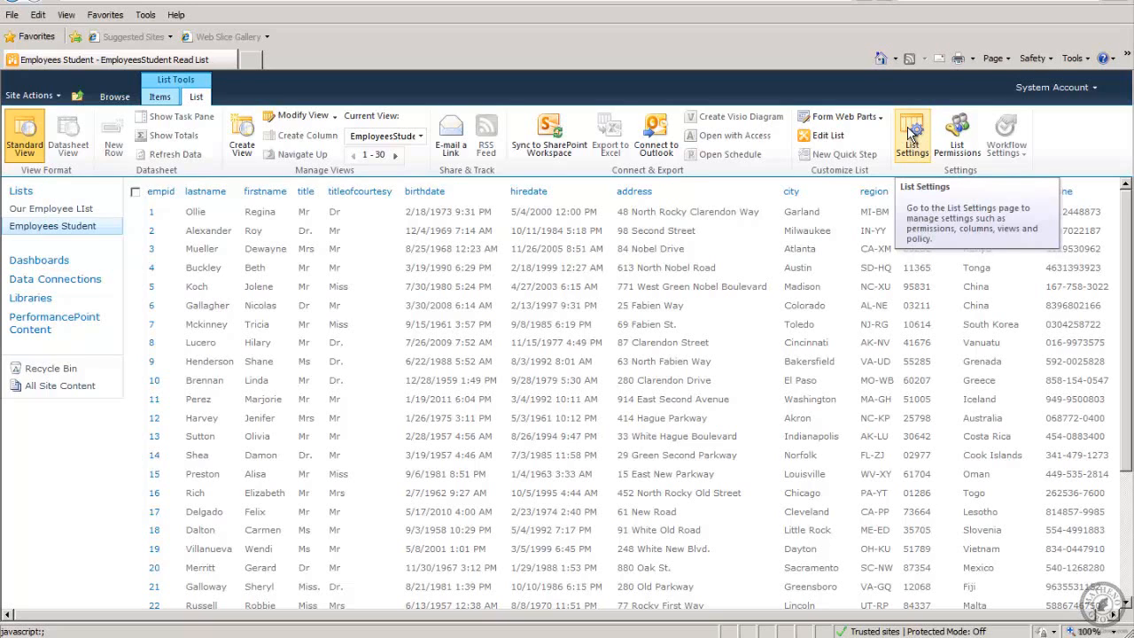
{"action": "left_click", "coordinate": [915, 135]}
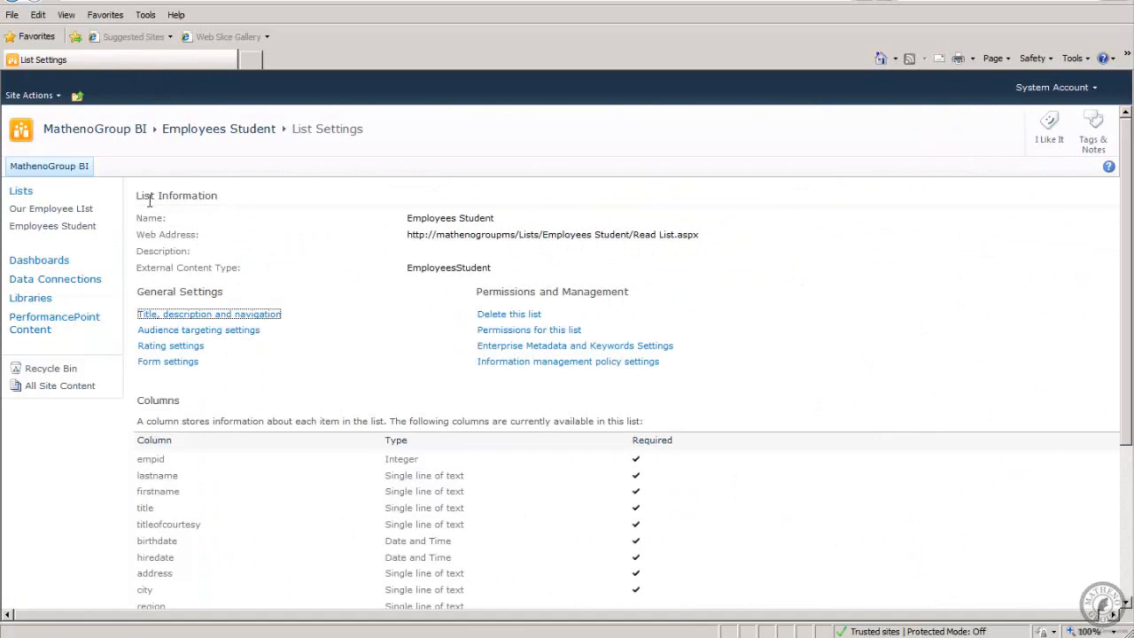
{"action": "mouse_move", "coordinate": [1131, 277]}
{"action": "left_mouse_down"}
{"action": "mouse_move", "coordinate": [1132, 461]}
{"action": "mouse_move", "coordinate": [1132, 275]}
{"action": "left_mouse_up"}
{"action": "left_click", "coordinate": [19, 4]}
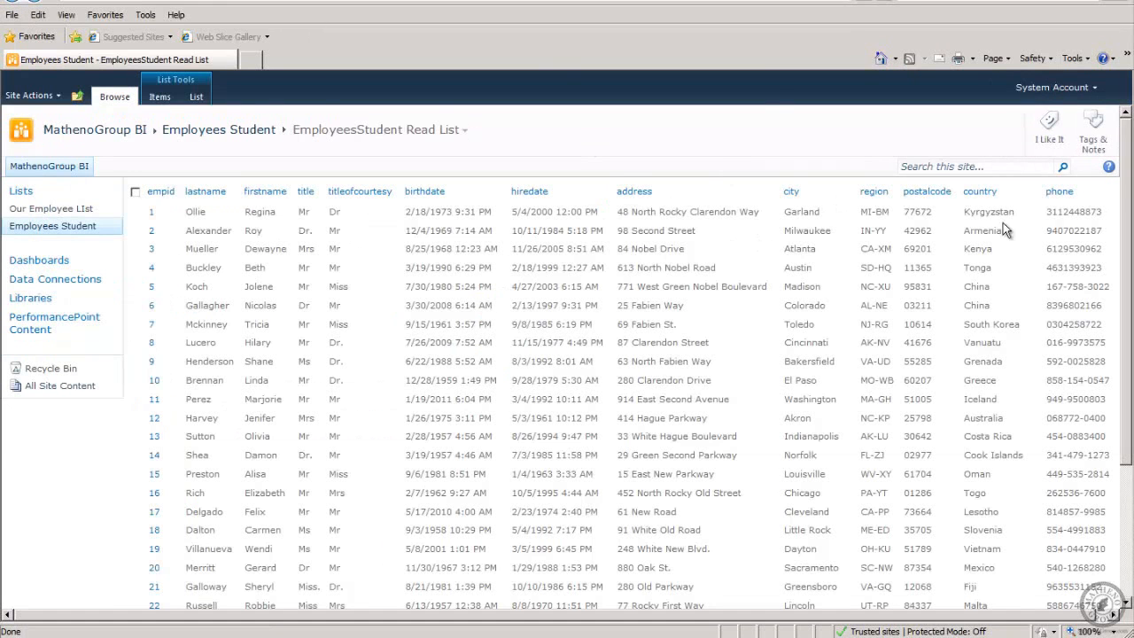
Step: Open the Employees Student list for editing in SharePoint Designer and bring up the permissions for this list
{"action": "left_click", "coordinate": [197, 96]}
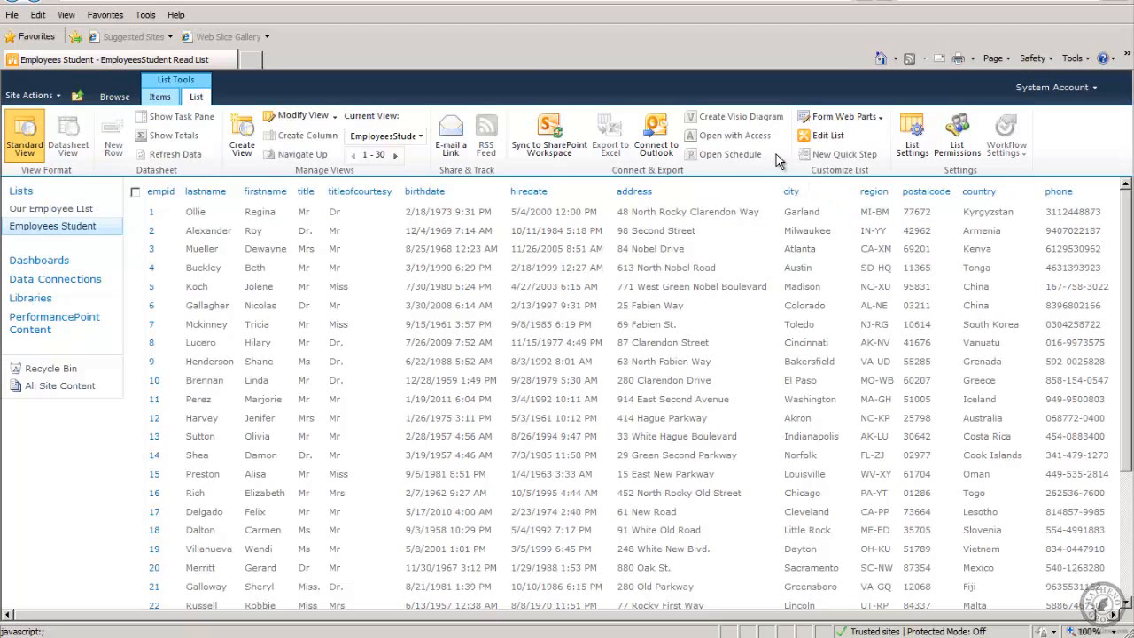
{"action": "left_click", "coordinate": [824, 142]}
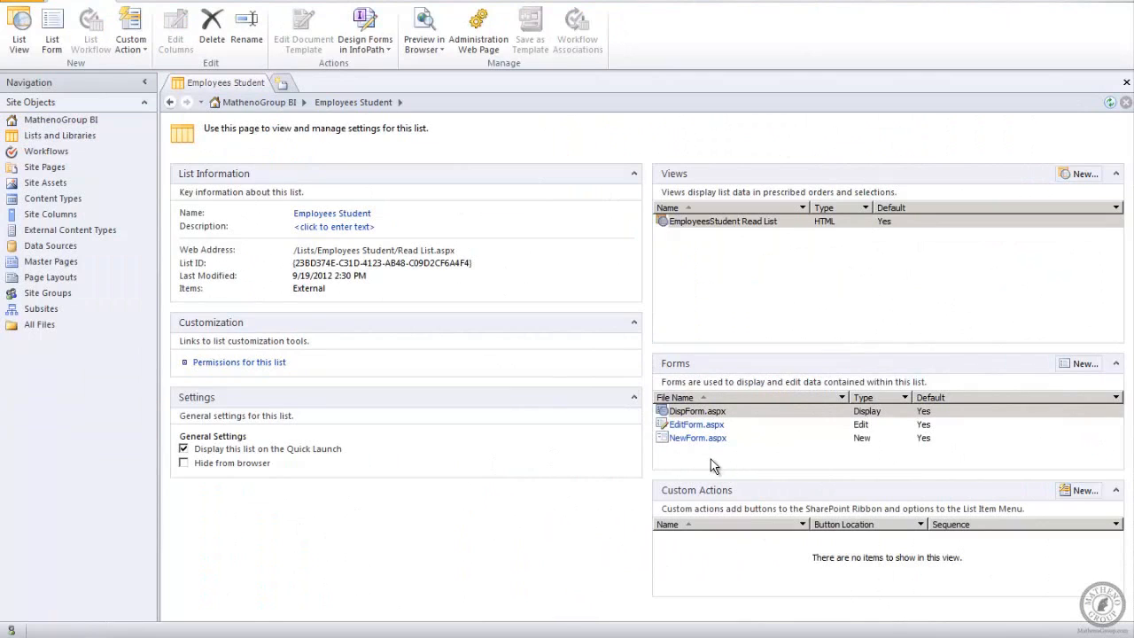
{"action": "left_click", "coordinate": [237, 363]}
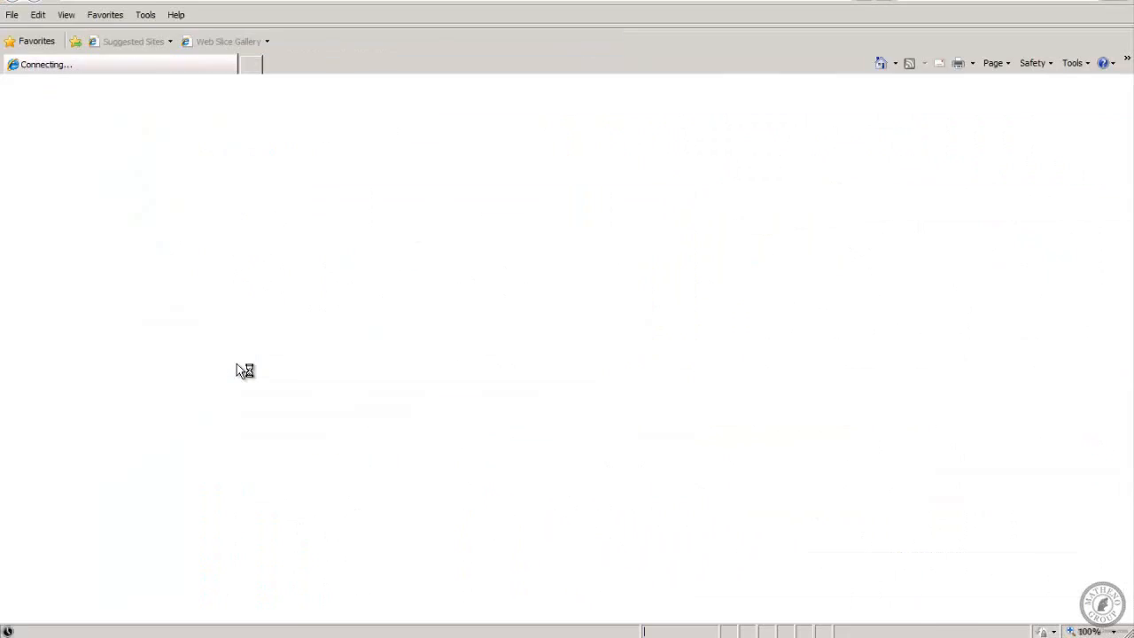